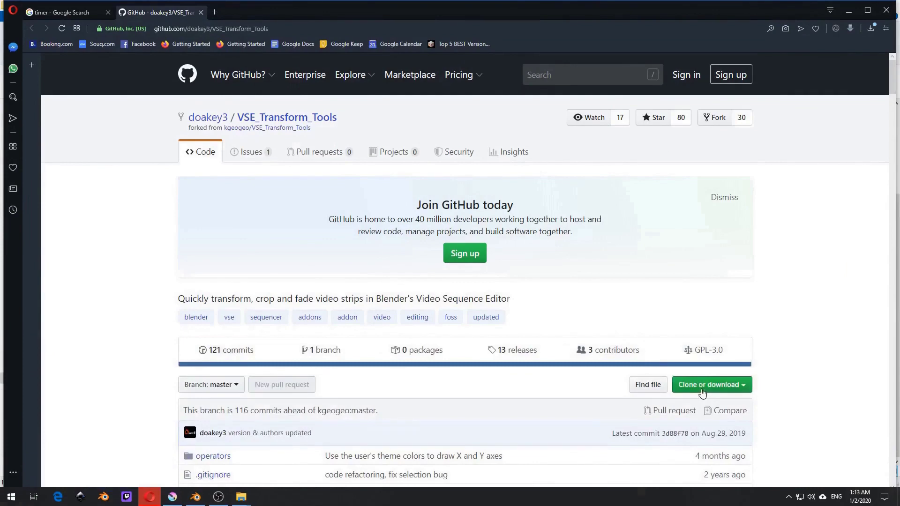
# Step: Open the download options for the VSE_Transform_Tools repository on GitHub
pyautogui.click(703, 392)
pyautogui.scroll(-2, 708, 392)
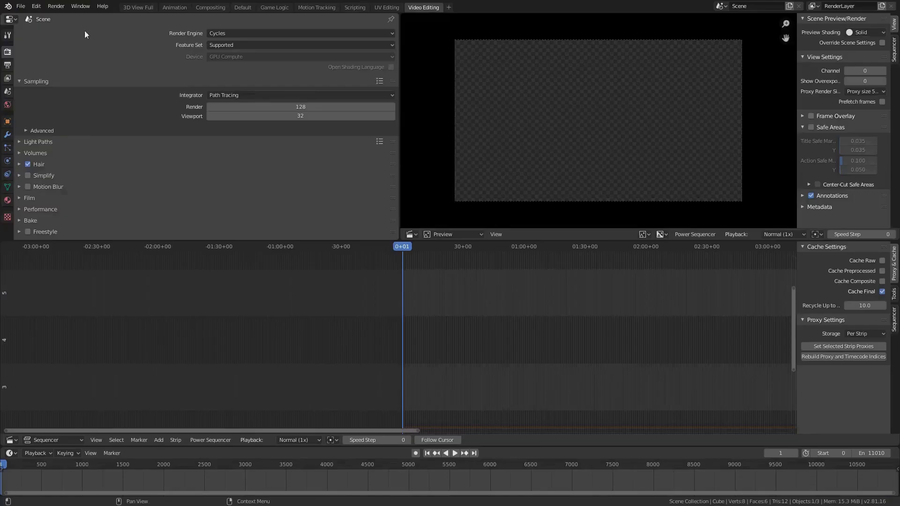
# Step: Switch to Blender, install the VSE_Transform_Tools.zip add-on from the Blender 2.8 add-ons folder, and close the preferences
pyautogui.click(40, 8)
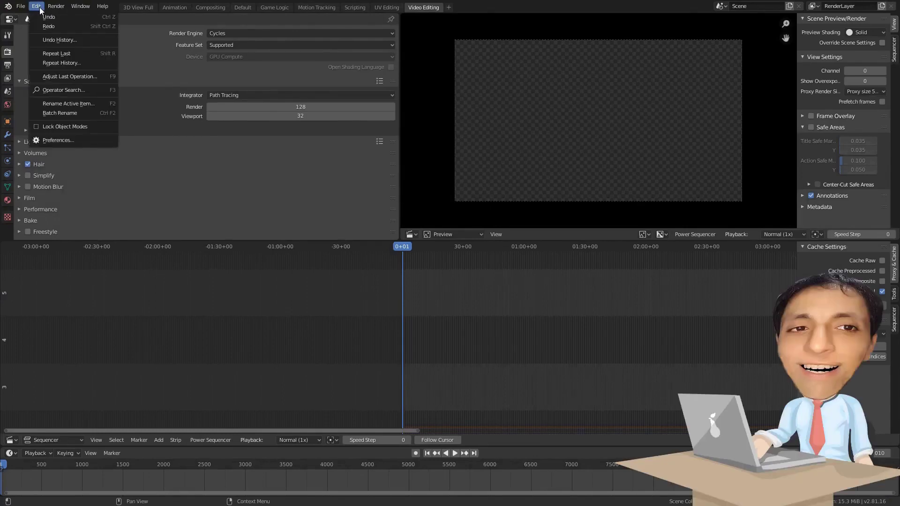
pyautogui.click(50, 140)
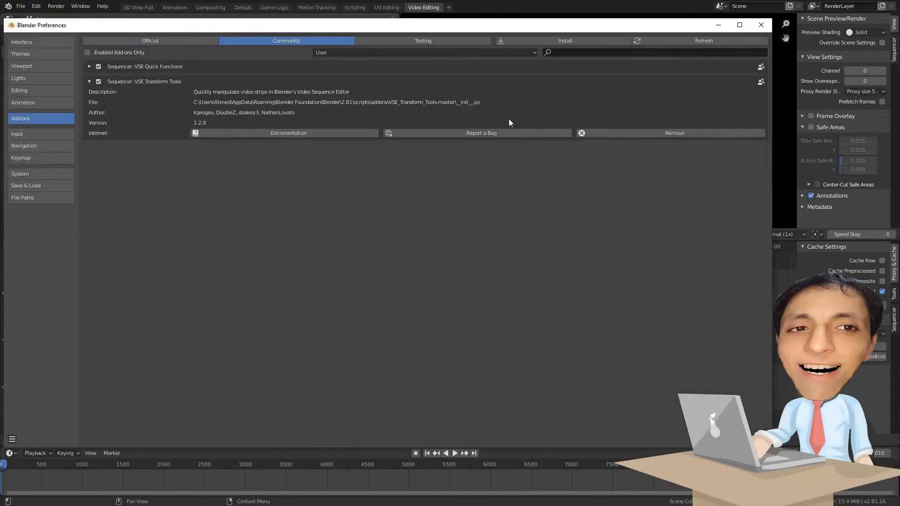
pyautogui.click(578, 41)
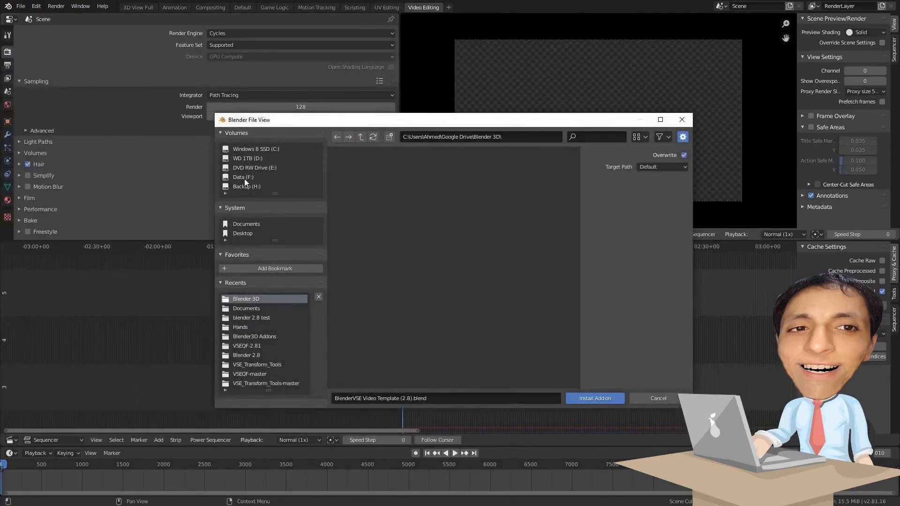
pyautogui.click(254, 336)
pyautogui.click(446, 204)
pyautogui.doubleClick(446, 200)
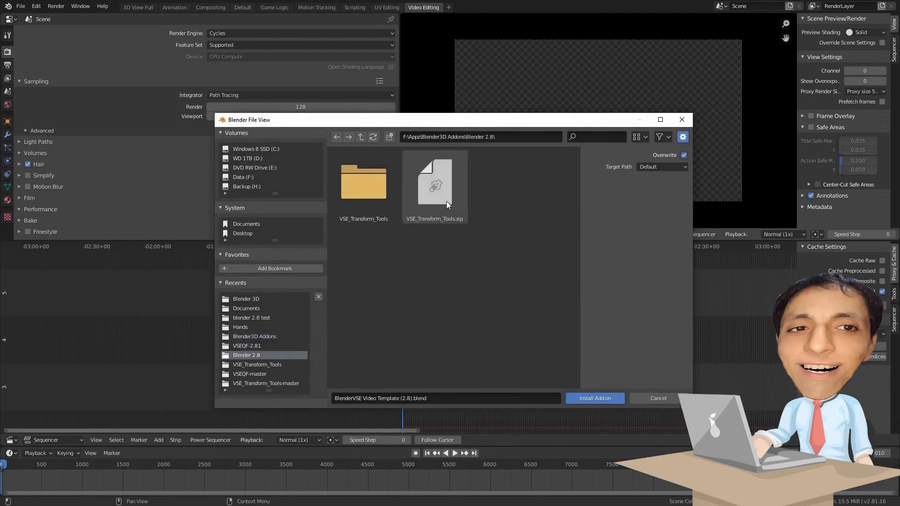
pyautogui.click(435, 220)
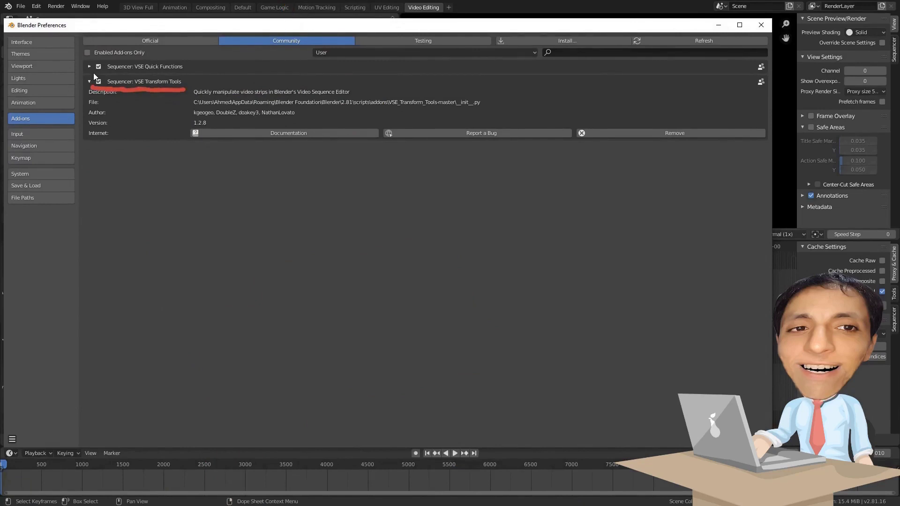
pyautogui.click(89, 81)
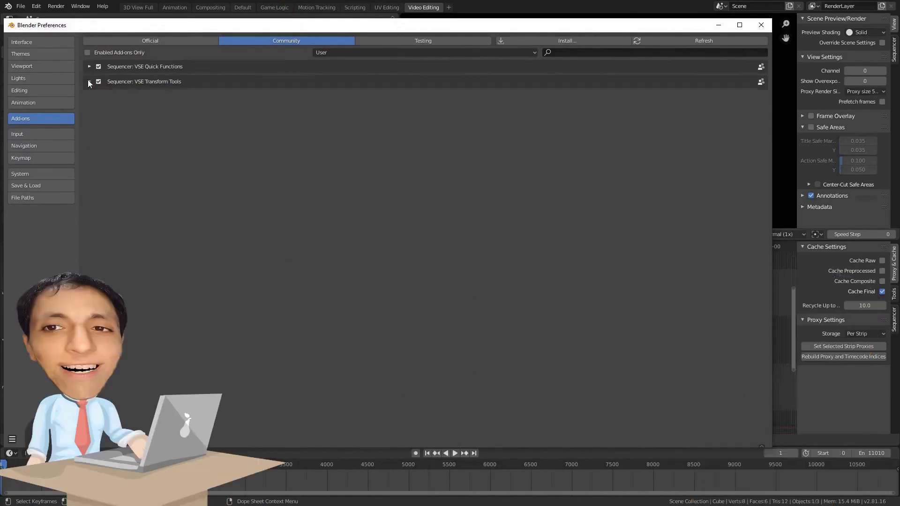
pyautogui.click(761, 25)
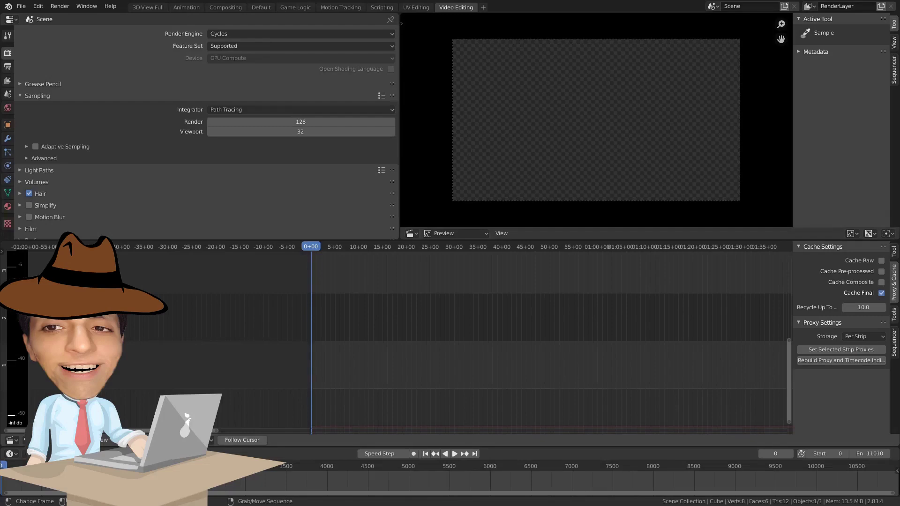
# Step: Add correct animation.mp4 as a movie strip at frame 0, preview its playback and move the playhead to 1+28
pyautogui.hotkey('shift', 'a')
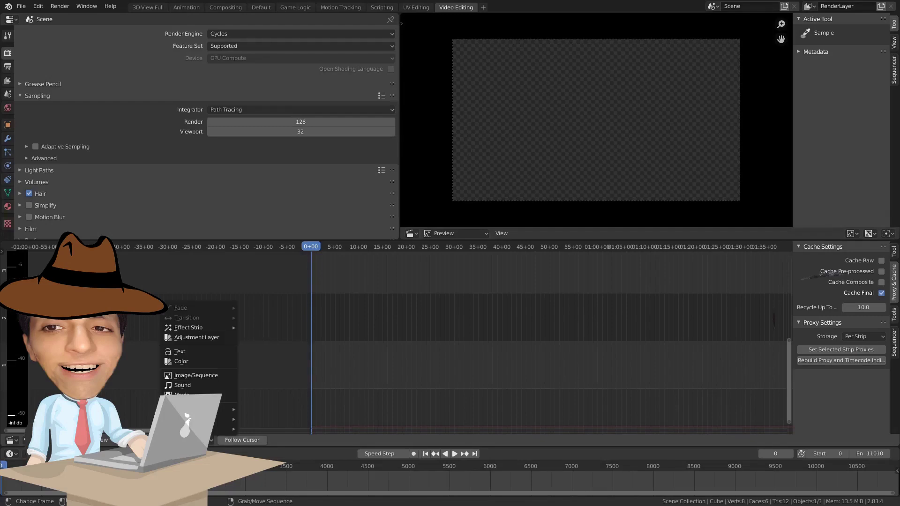
pyautogui.moveTo(197, 408)
pyautogui.click(182, 395)
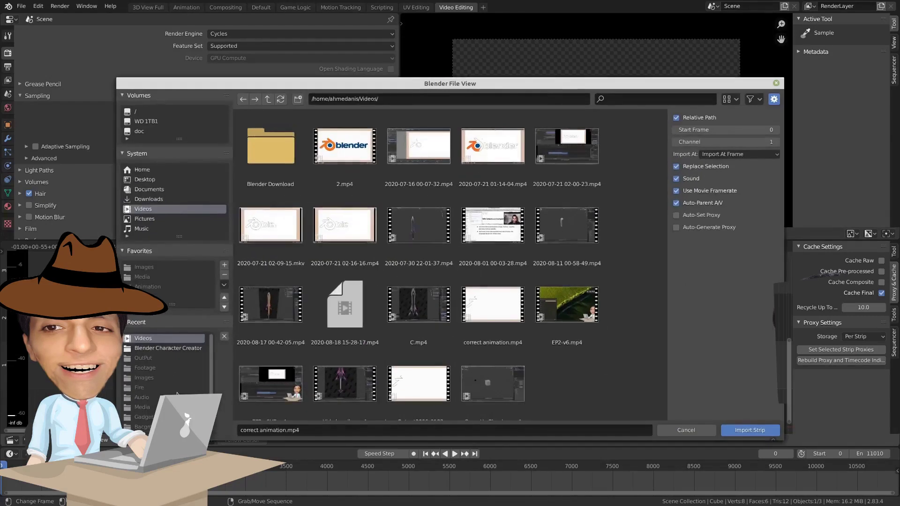
pyautogui.doubleClick(484, 302)
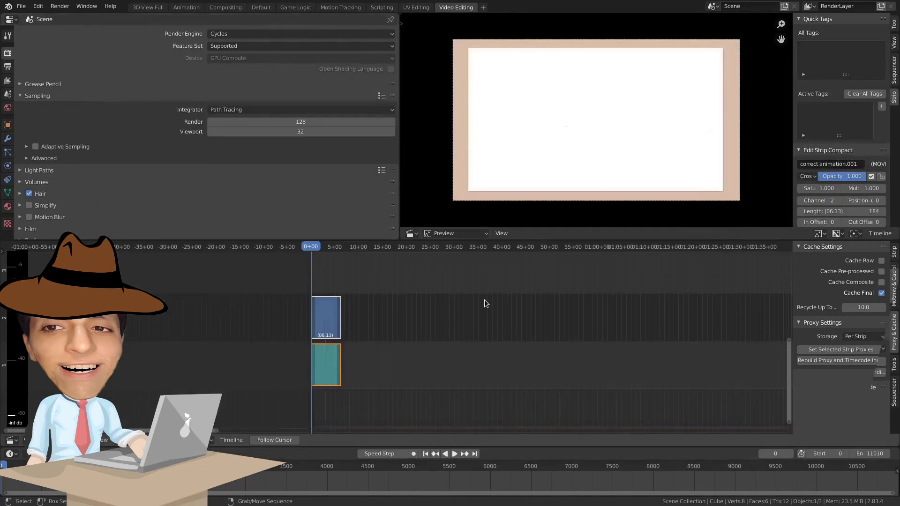
pyautogui.press('space')
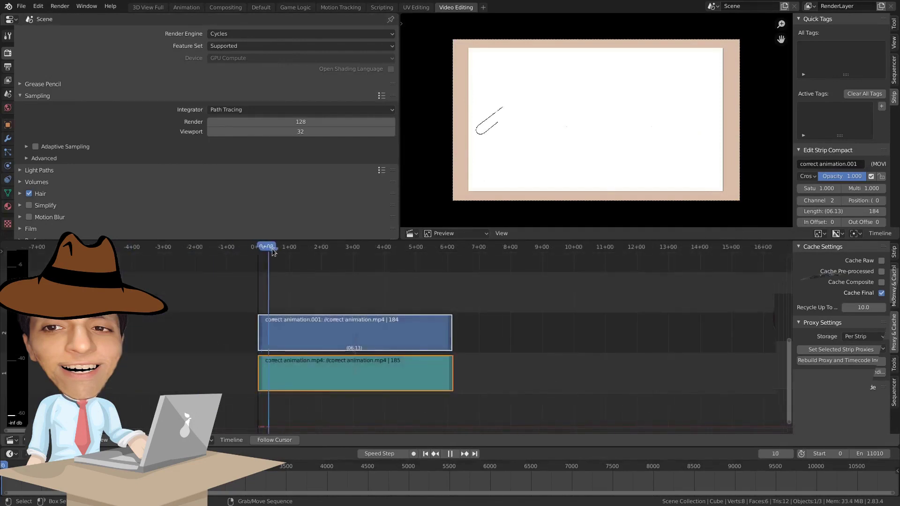
pyautogui.moveTo(368, 291); pyautogui.dragTo(319, 345)
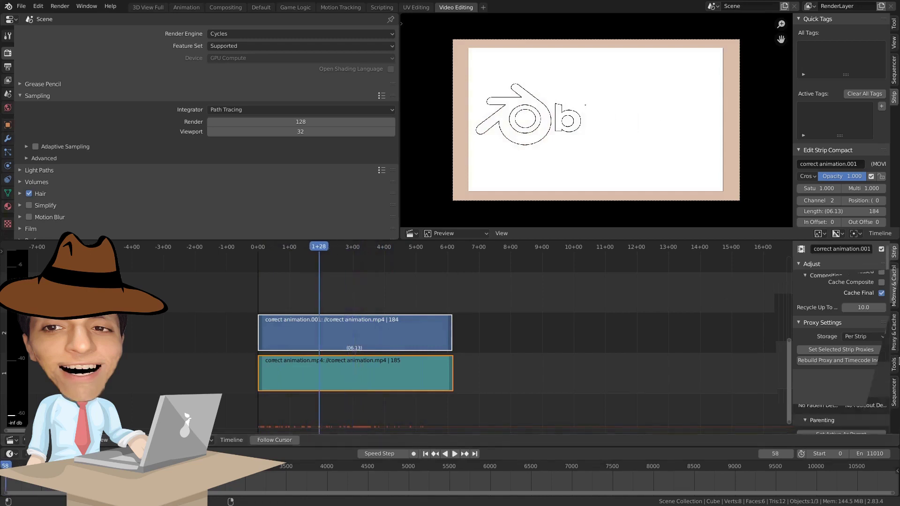
# Step: Enable Strip Proxy & Timecode for the movie strip, switch the proxy size from 25% to 50%, and rebuild the proxies
pyautogui.click(896, 369)
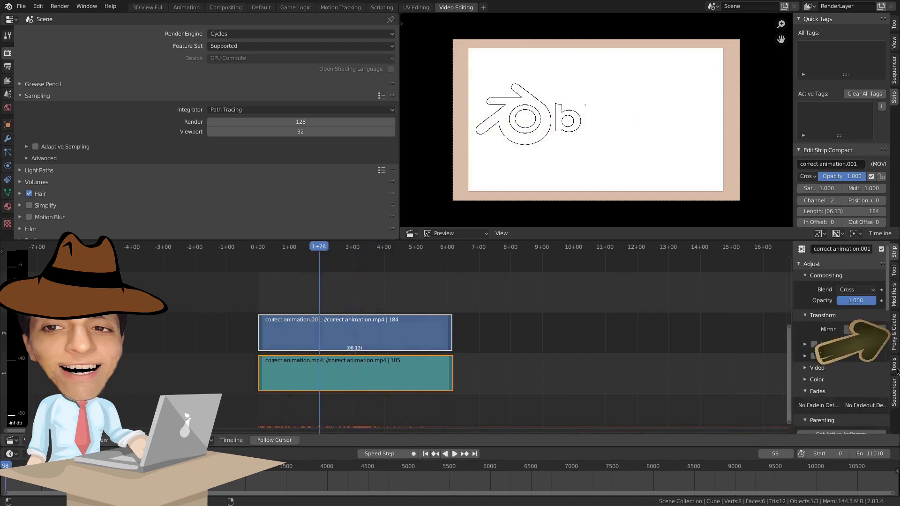
pyautogui.click(897, 344)
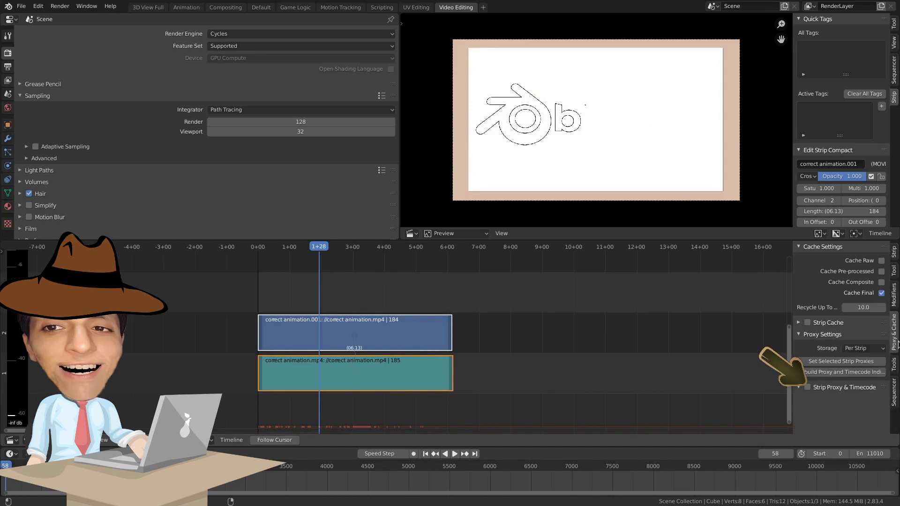
pyautogui.click(807, 387)
pyautogui.scroll(-2, 838, 389)
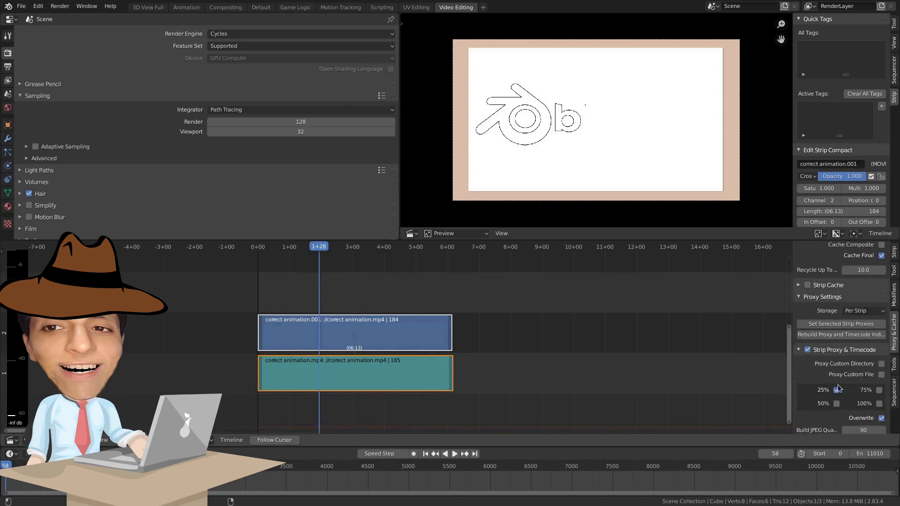
pyautogui.scroll(-1, 838, 388)
pyautogui.click(836, 373)
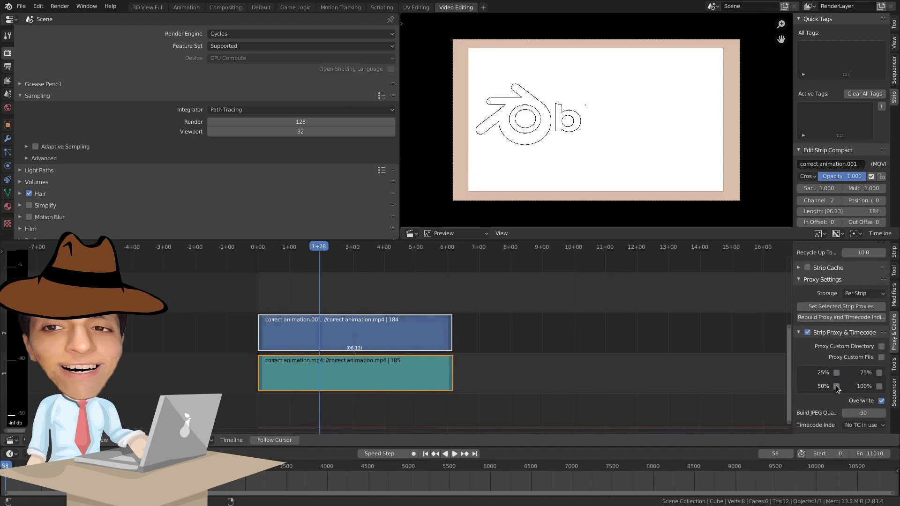
pyautogui.click(821, 317)
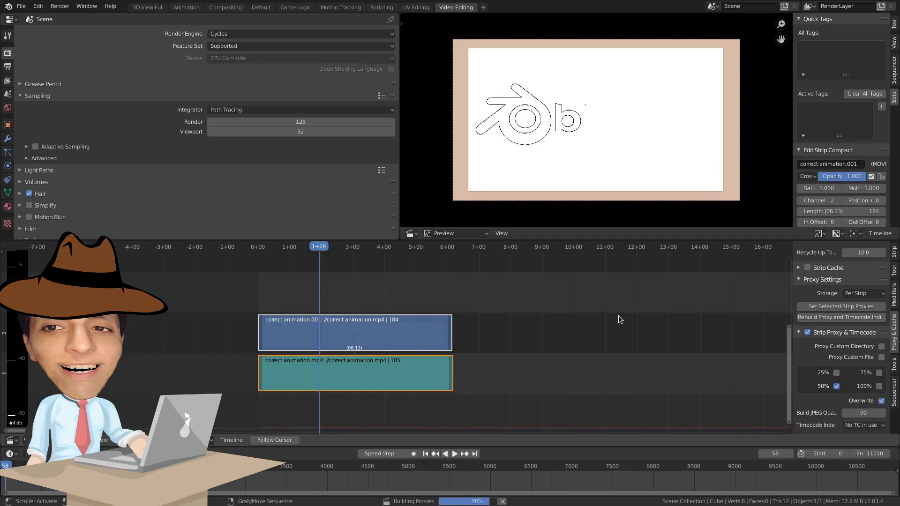
# Step: Delete the sound strip beneath the movie strip and play the remaining movie strip past its end
pyautogui.press('x')
pyautogui.click(364, 367)
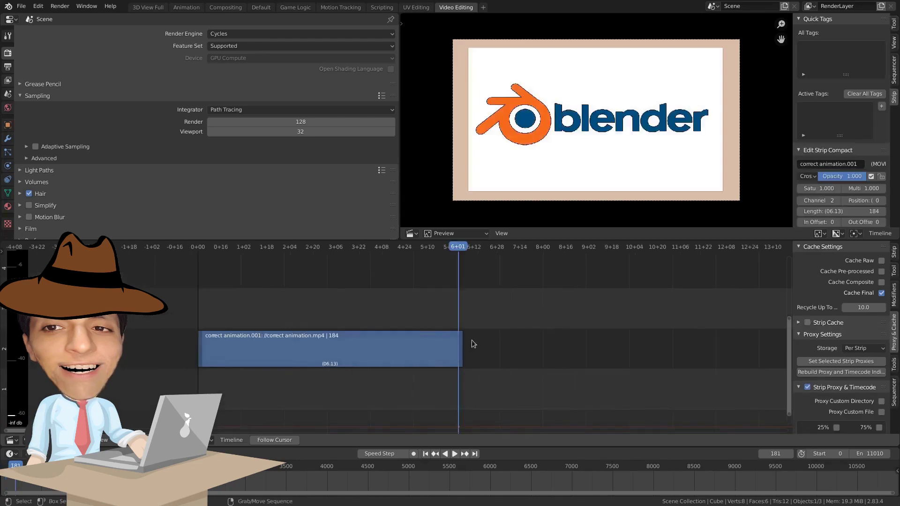
pyautogui.click(461, 347)
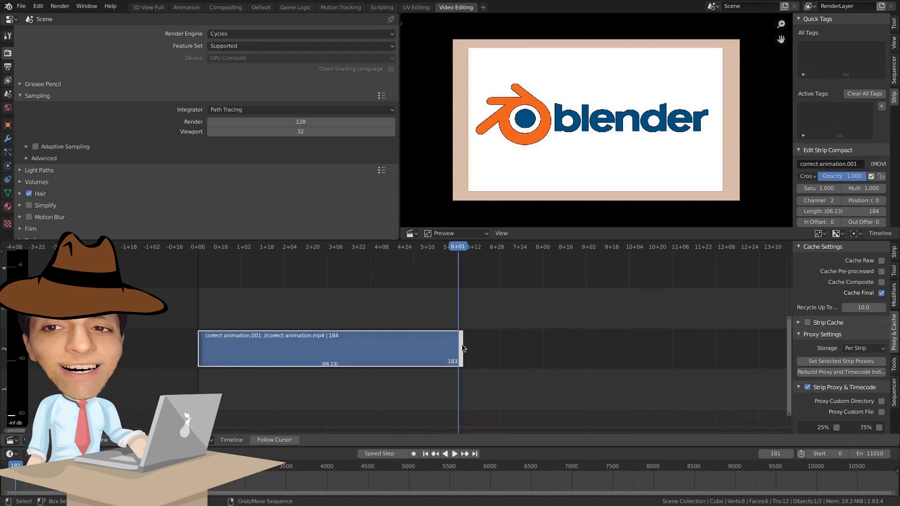
pyautogui.click(292, 349)
pyautogui.press('space')
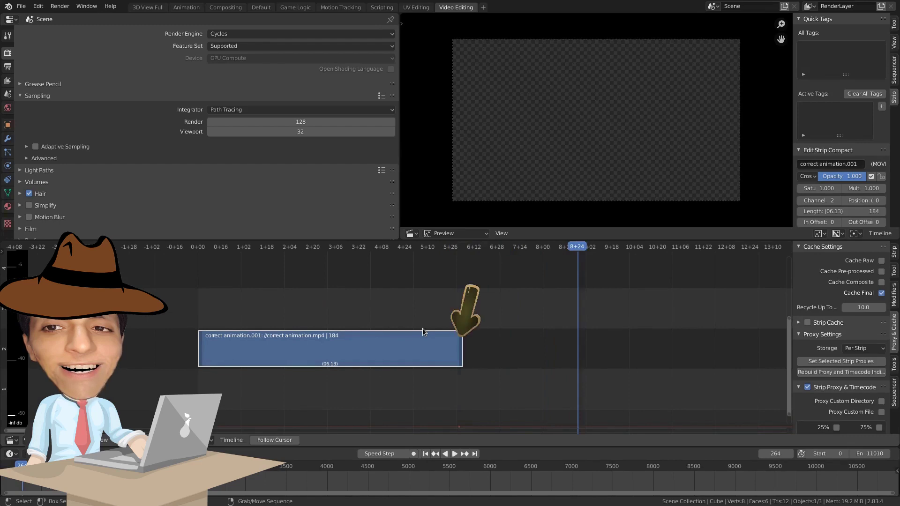
# Step: Extend the end of the correct animation movie strip to a length of about 671 frames
pyautogui.click(461, 347)
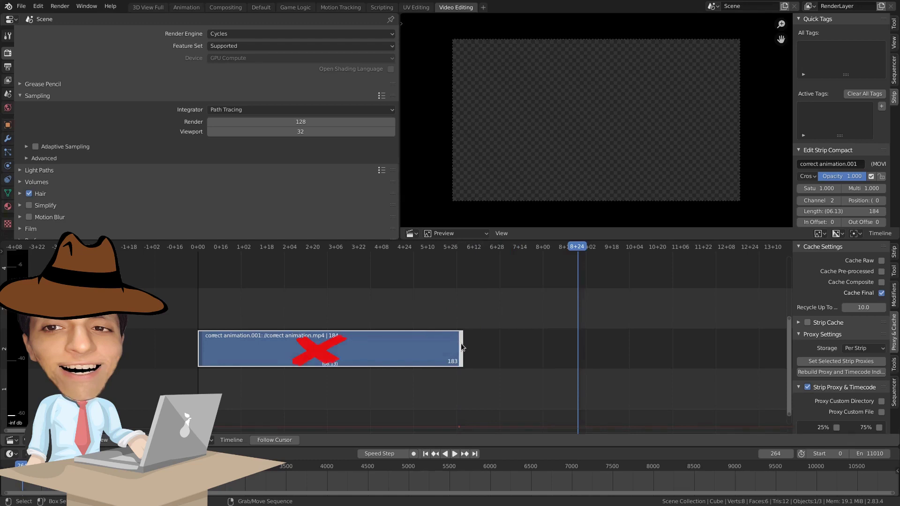
pyautogui.click(297, 352)
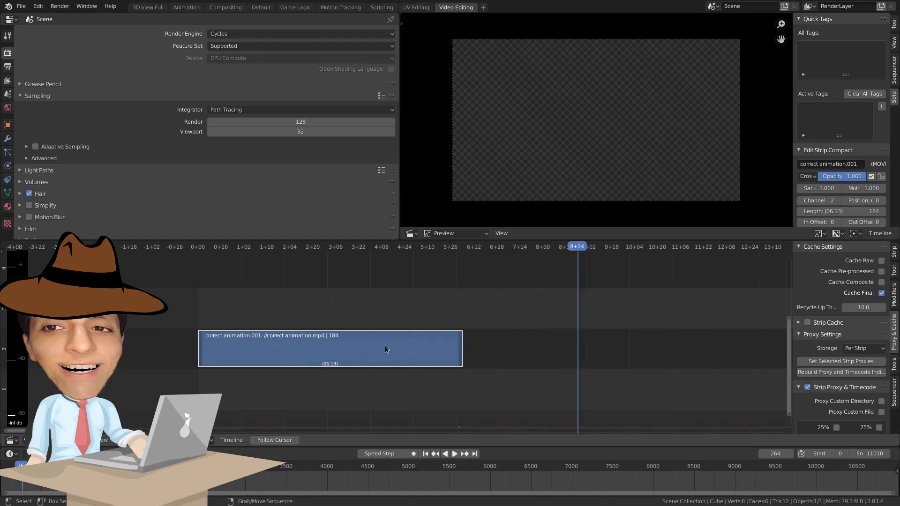
pyautogui.scroll(-3, 476, 339)
pyautogui.press('g')
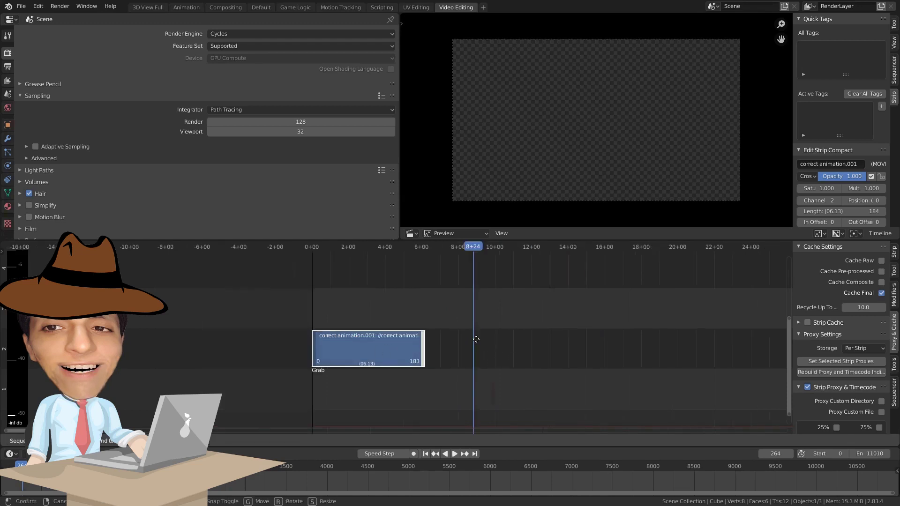
pyautogui.click(714, 324)
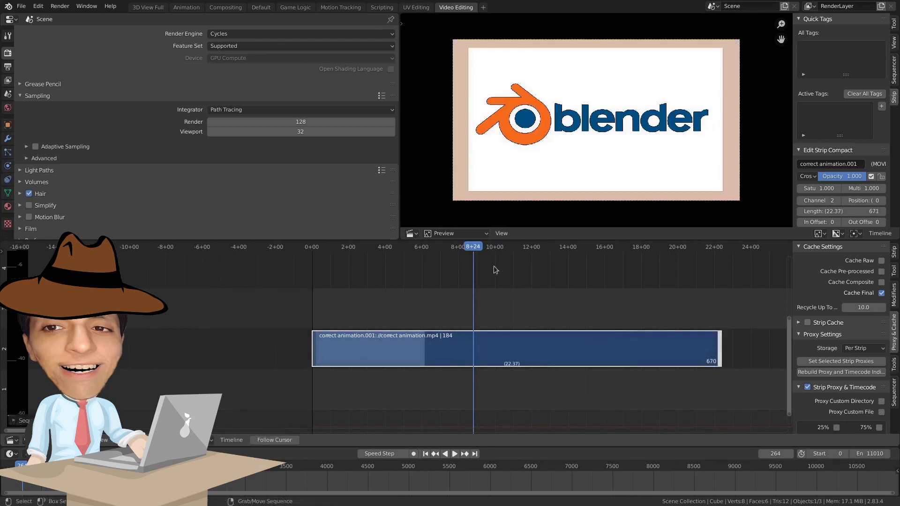
# Step: Play the extended movie strip from its start, and scrub the playhead to 8+24
pyautogui.moveTo(473, 252); pyautogui.dragTo(310, 280)
pyautogui.press('space')
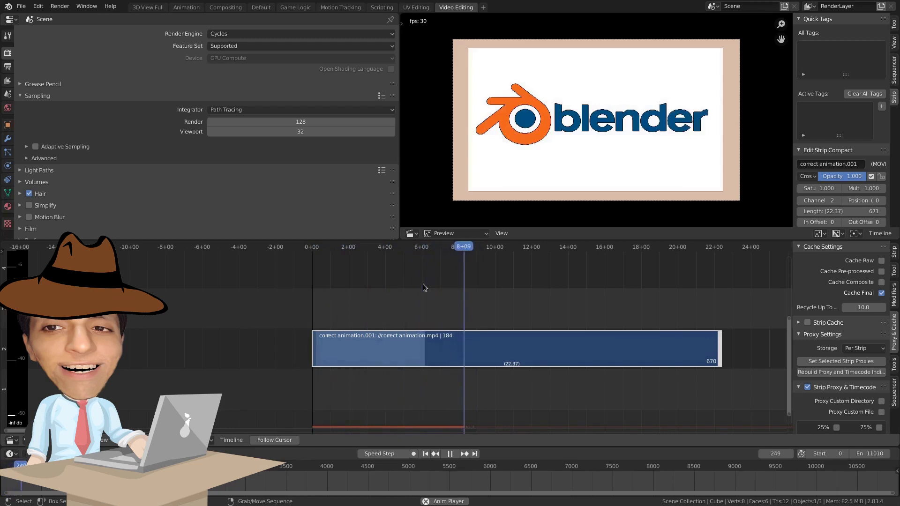
pyautogui.press('space')
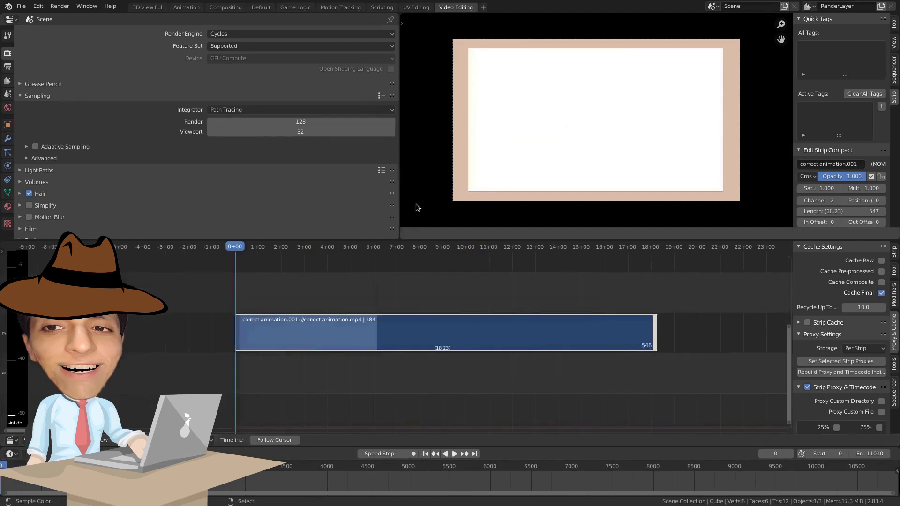
pyautogui.scroll(-3, 385, 305)
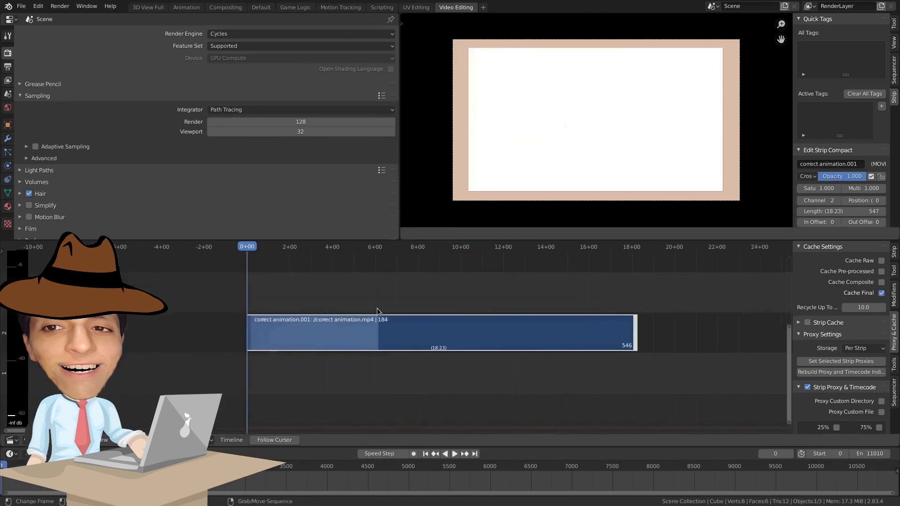
pyautogui.moveTo(276, 251); pyautogui.dragTo(430, 303)
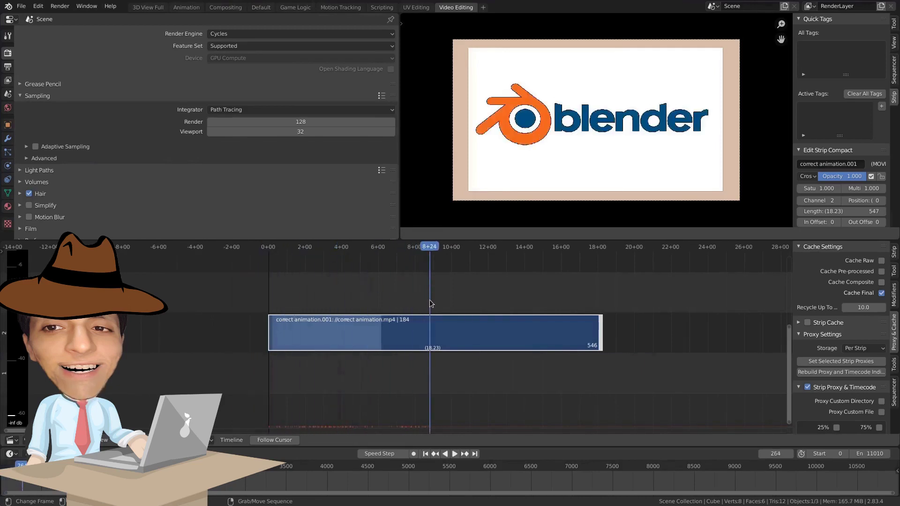
# Step: Add a Speed Control effect strip to the movie strip and return the playhead to frame 0
pyautogui.hotkey('shift', 'a')
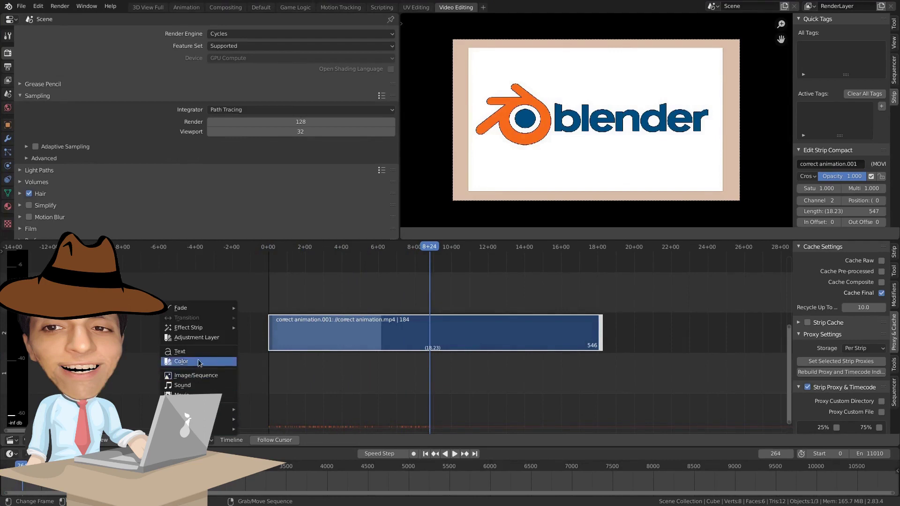
pyautogui.moveTo(209, 328)
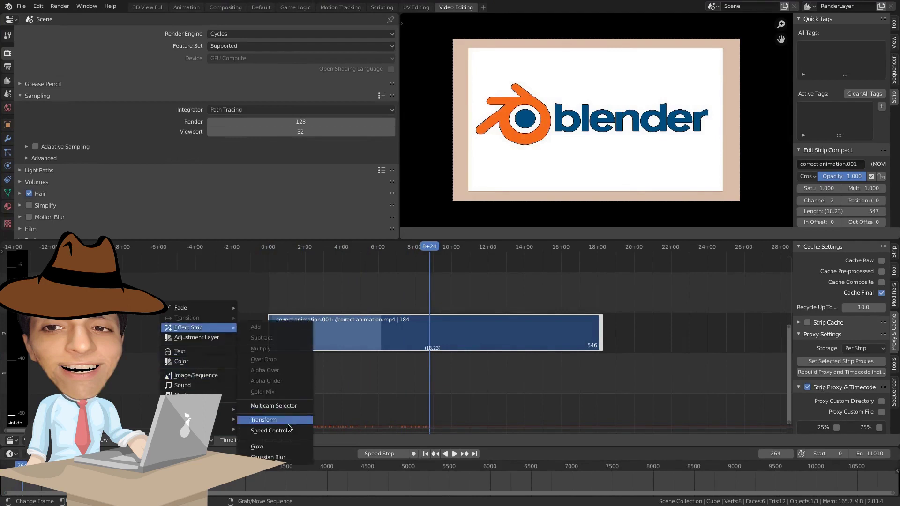
pyautogui.click(269, 430)
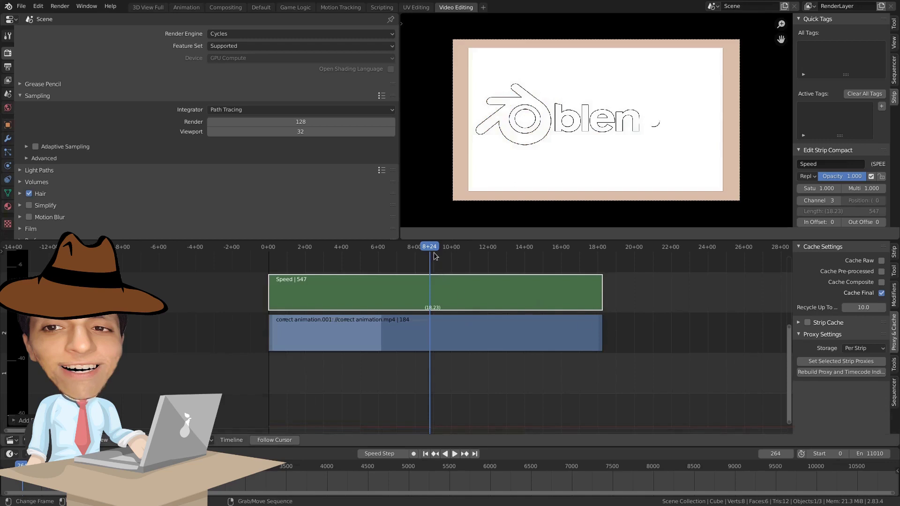
pyautogui.moveTo(433, 253); pyautogui.dragTo(232, 302)
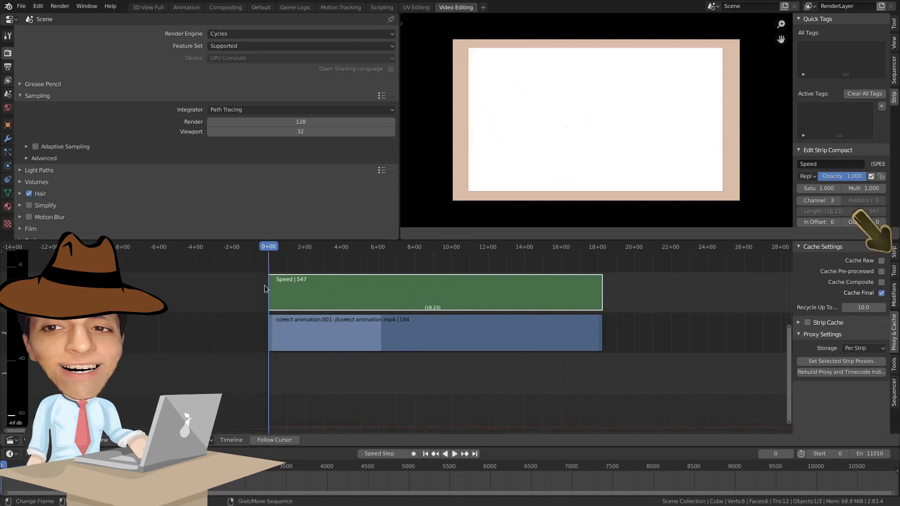
# Step: Turn off Stretch to input strip length in the Speed strip's effect settings
pyautogui.click(894, 253)
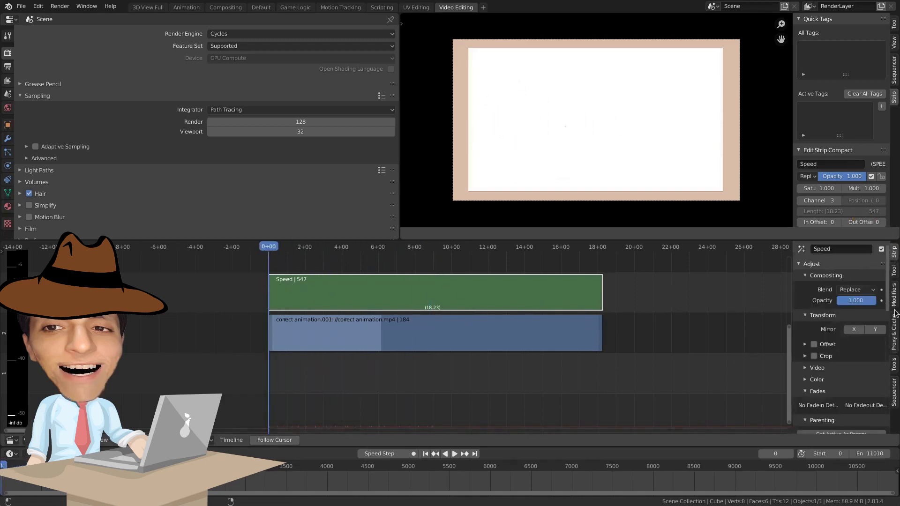
pyautogui.scroll(-10, 875, 315)
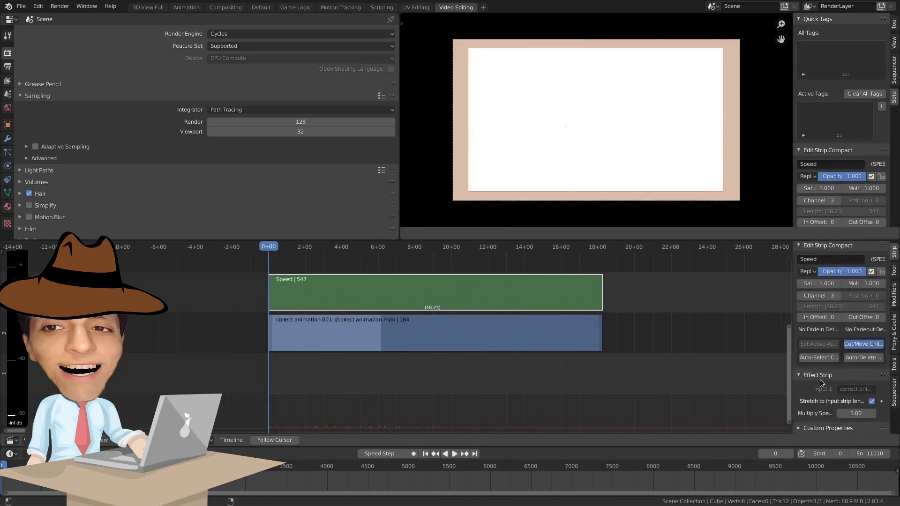
pyautogui.scroll(8, 832, 357)
pyautogui.scroll(6, 832, 357)
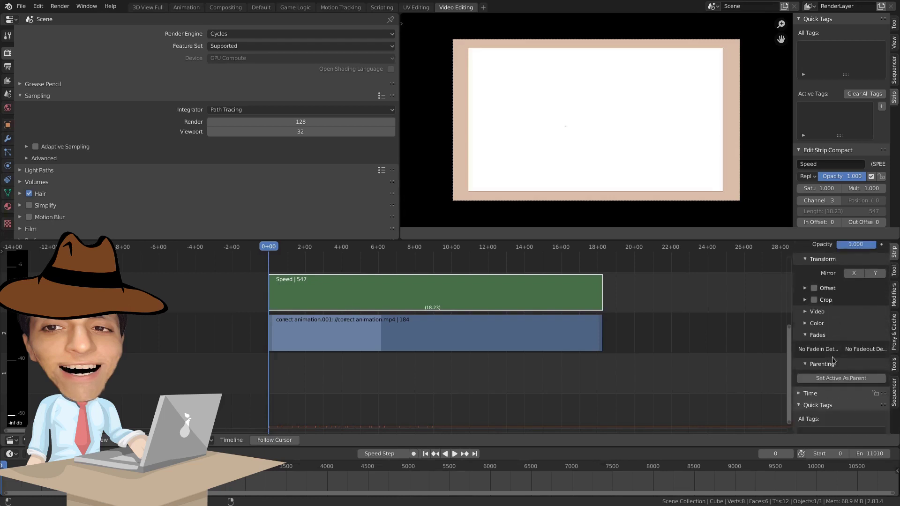
pyautogui.hotkey('ctrl', 'space')
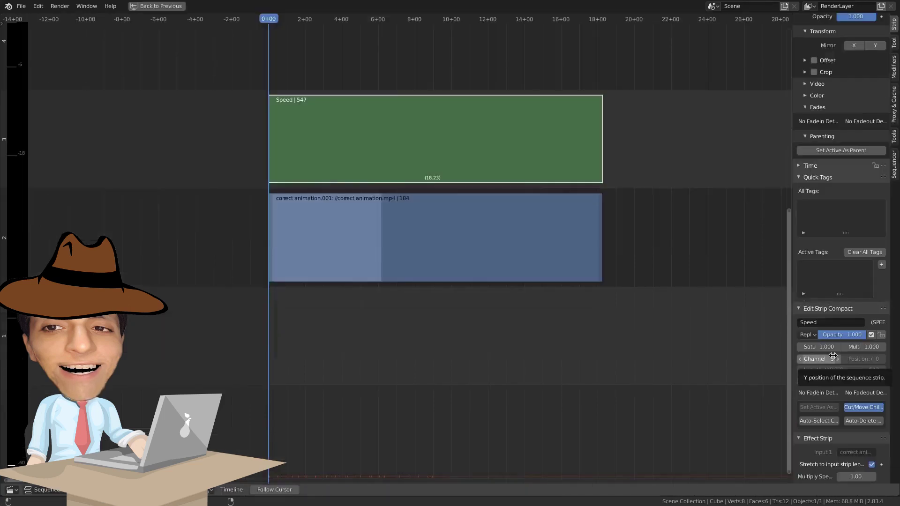
pyautogui.scroll(-1, 820, 403)
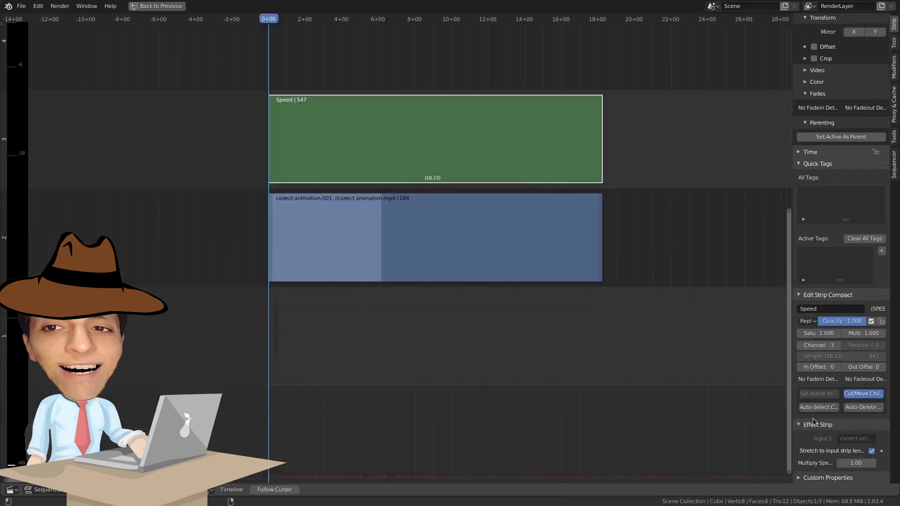
pyautogui.click(872, 452)
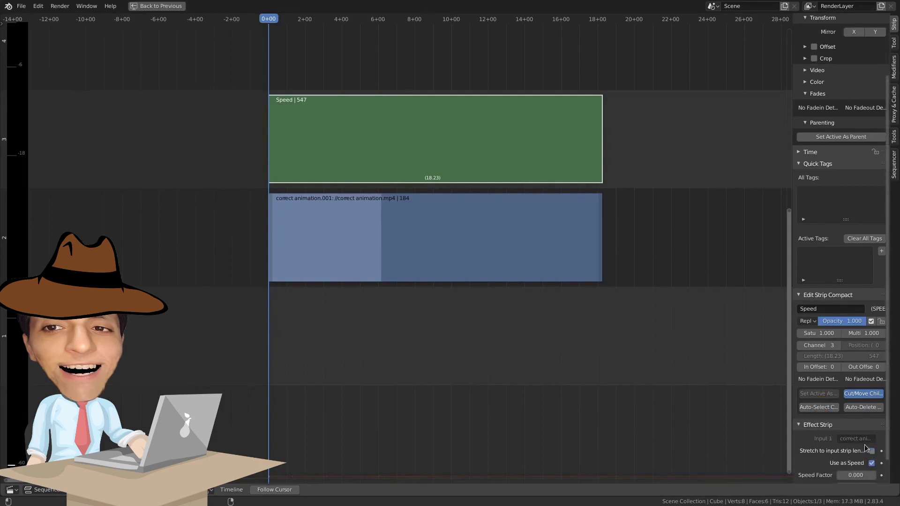
pyautogui.scroll(-2, 867, 445)
pyautogui.hotkey('ctrl', 'space')
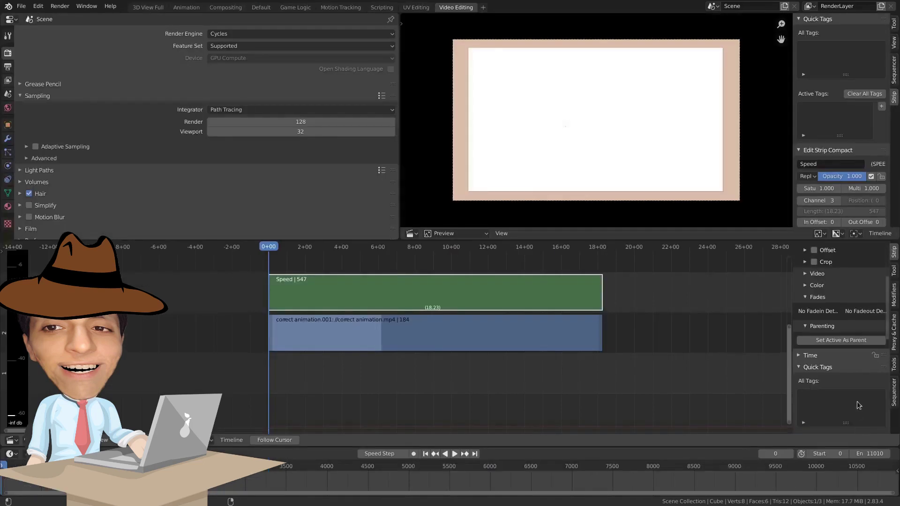
# Step: Set the Speed strip's Multiply Speed to 2.00 and its Speed Factor to 1
pyautogui.scroll(-5, 857, 382)
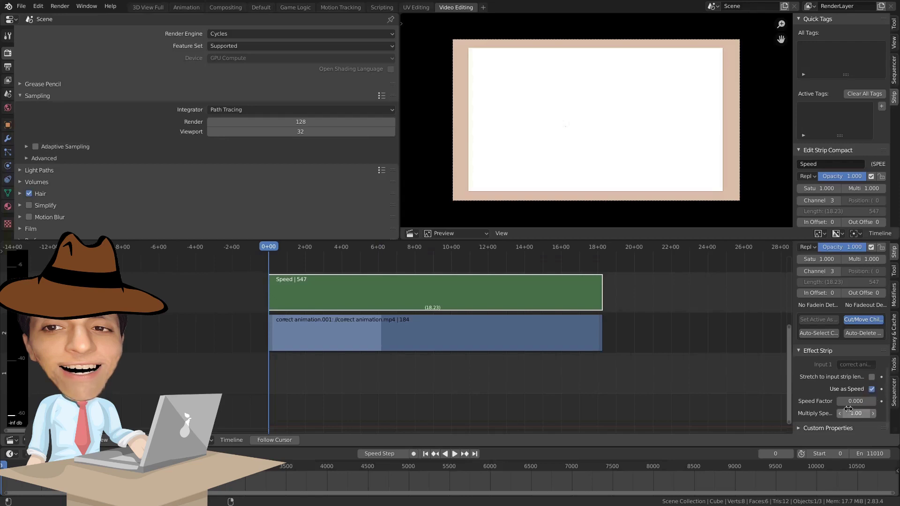
pyautogui.press('space')
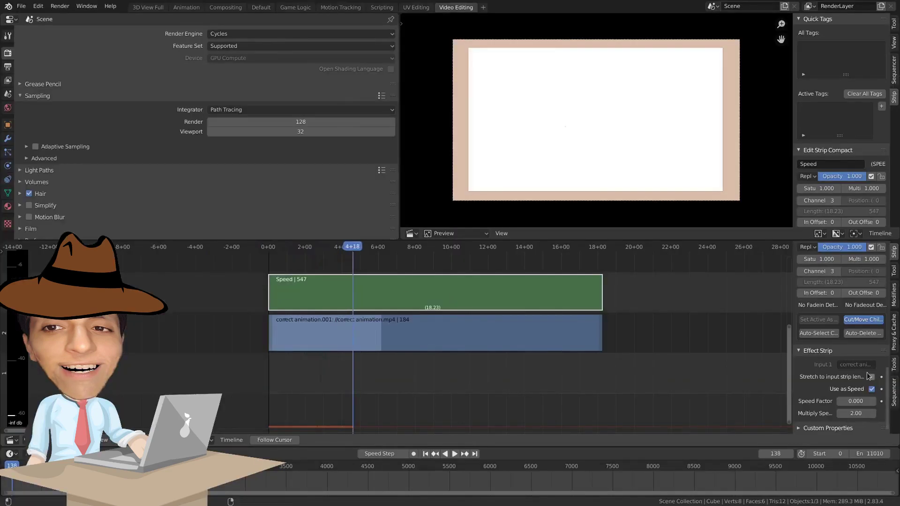
pyautogui.click(854, 399)
pyautogui.write('1')
pyautogui.press('Return')
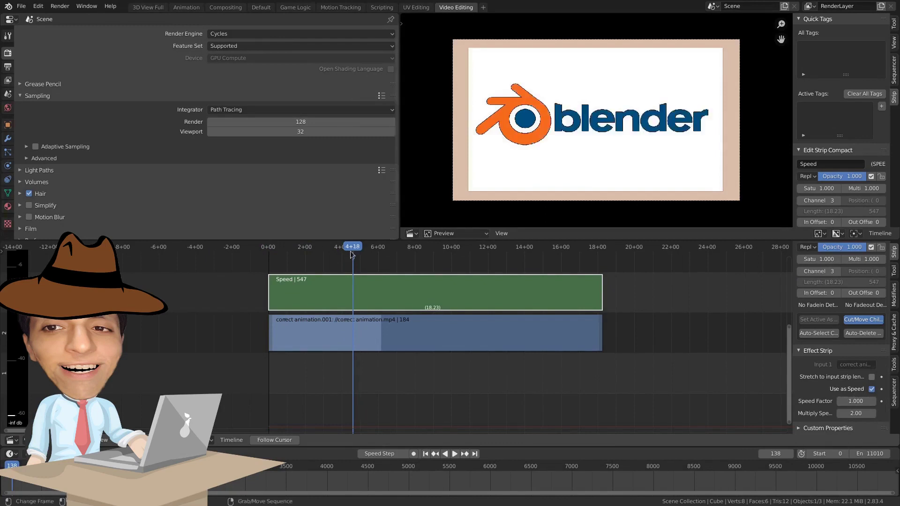
# Step: Play the sped-up animation from frame 0 and stop shortly after the four-second mark
pyautogui.moveTo(350, 251); pyautogui.dragTo(268, 251)
pyautogui.press('space')
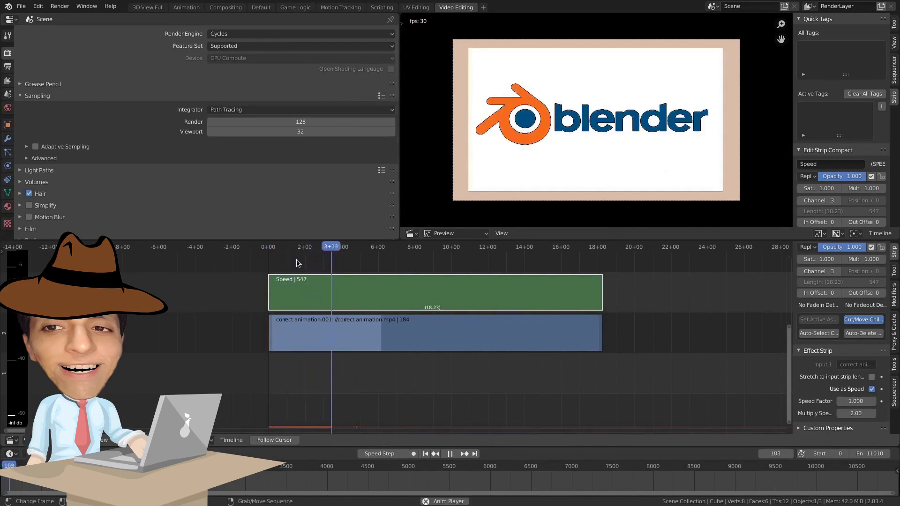
pyautogui.press('space')
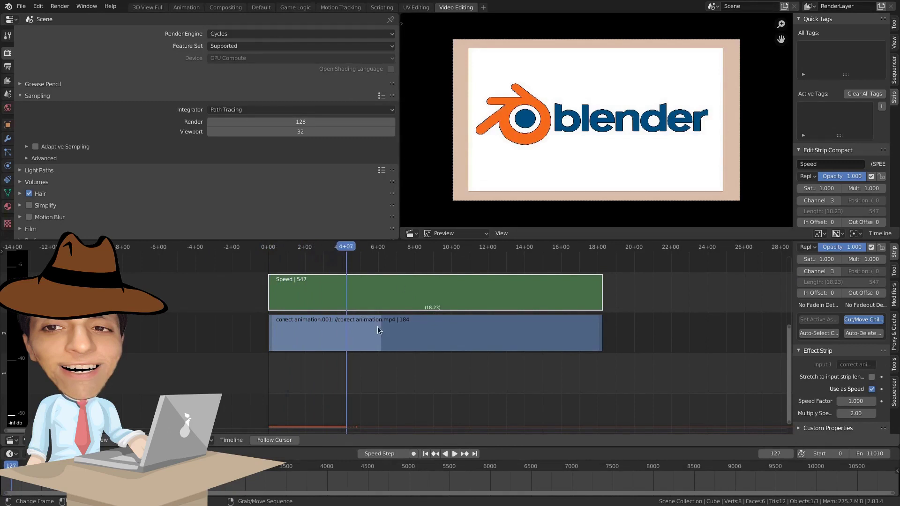
# Step: Lower the Speed strip's Multiply Speed to 1.89 and replay the animation from frame 0
pyautogui.moveTo(856, 413); pyautogui.dragTo(848, 413)
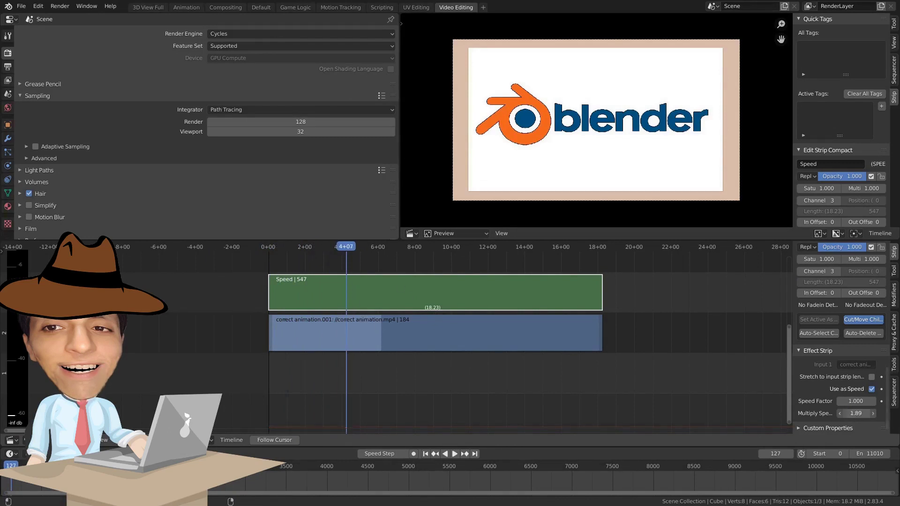
pyautogui.hotkey('shift', 'Left')
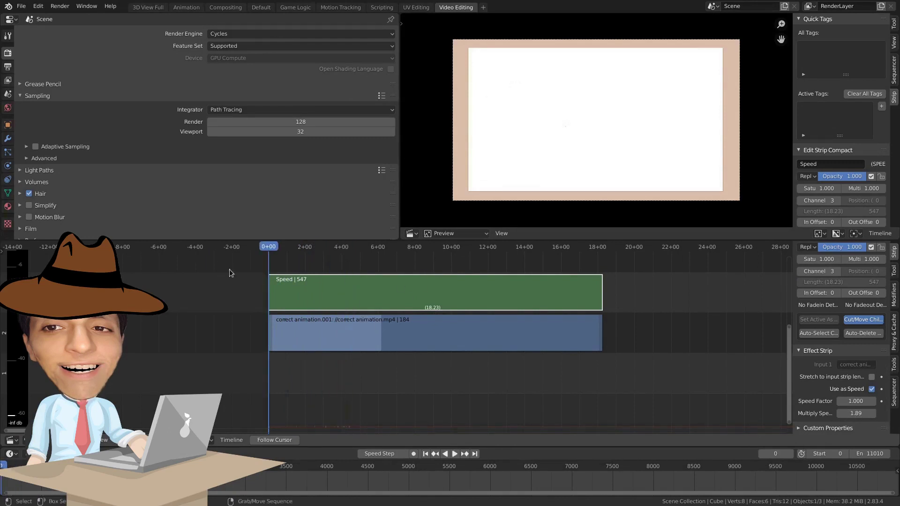
pyautogui.press('space')
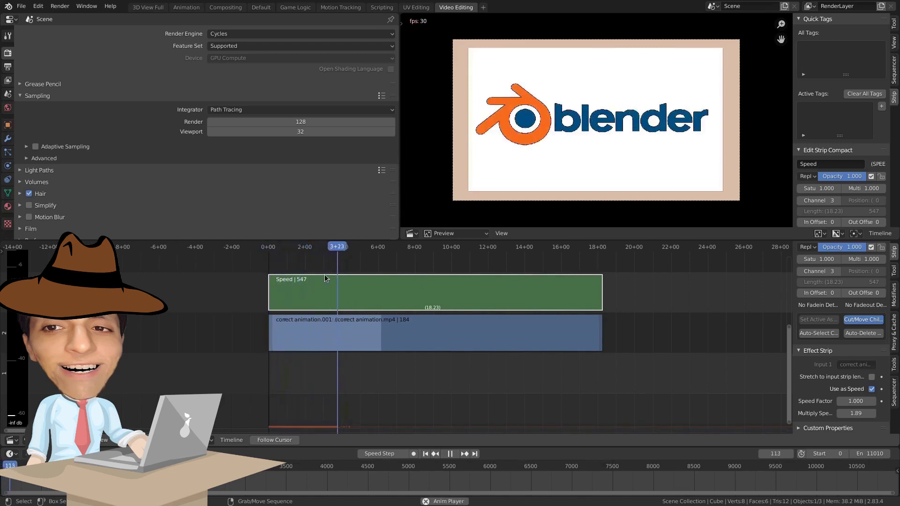
pyautogui.press('space')
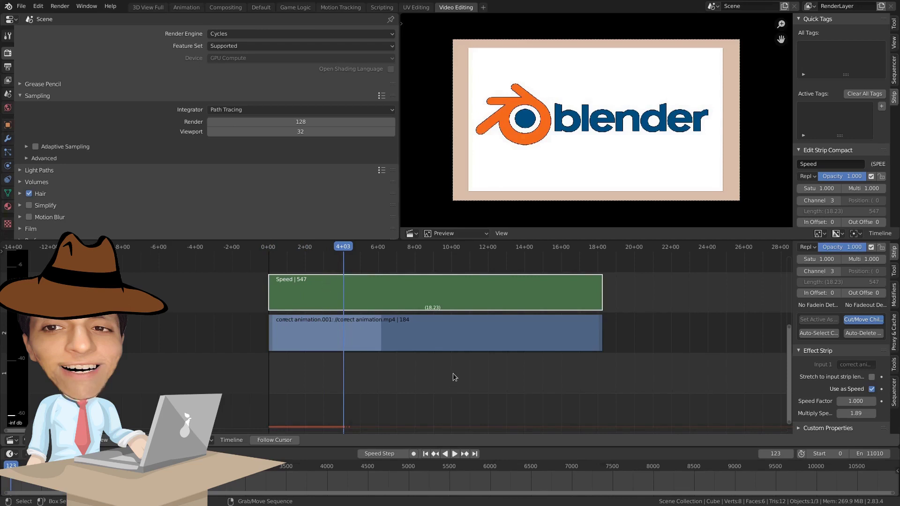
# Step: Combine the Speed and movie strips into a meta strip and place it in channel 1
pyautogui.keyDown('shift'); pyautogui.click(448, 336); pyautogui.keyUp('shift')
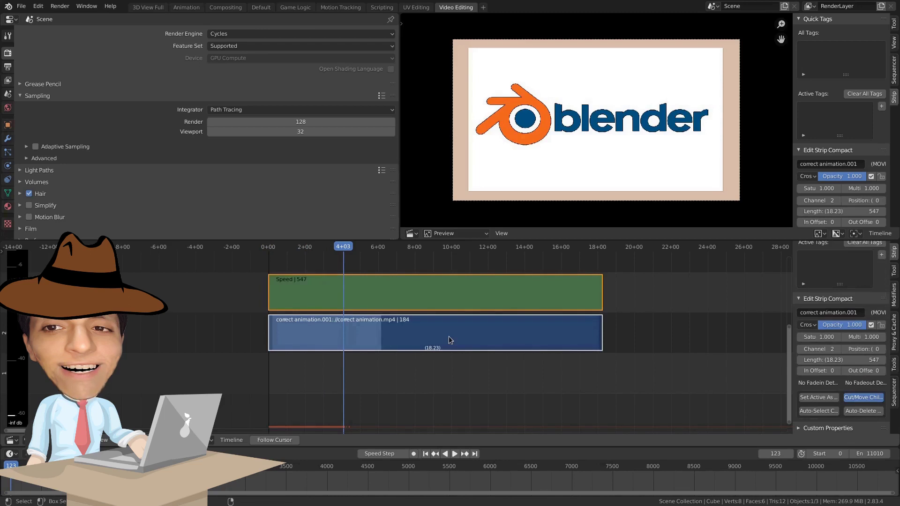
pyautogui.hotkey('ctrl', 'g')
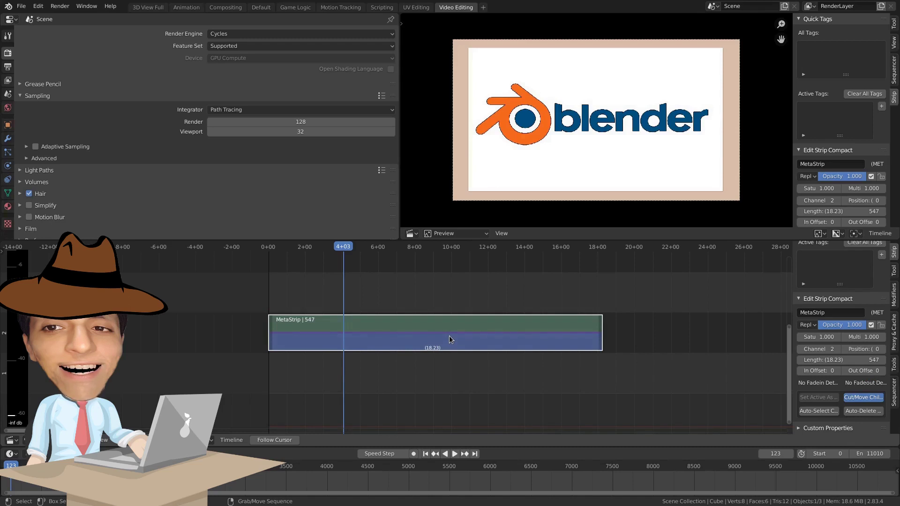
pyautogui.scroll(1, 449, 335)
pyautogui.press('g')
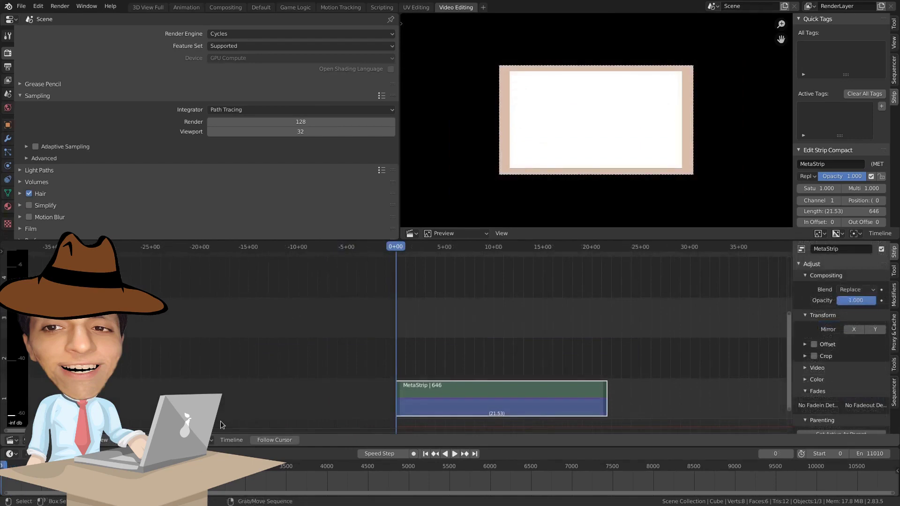
# Step: Import RL Hand White Board Drawing.png as an image strip at frame 0 above the meta strip
pyautogui.click(169, 439)
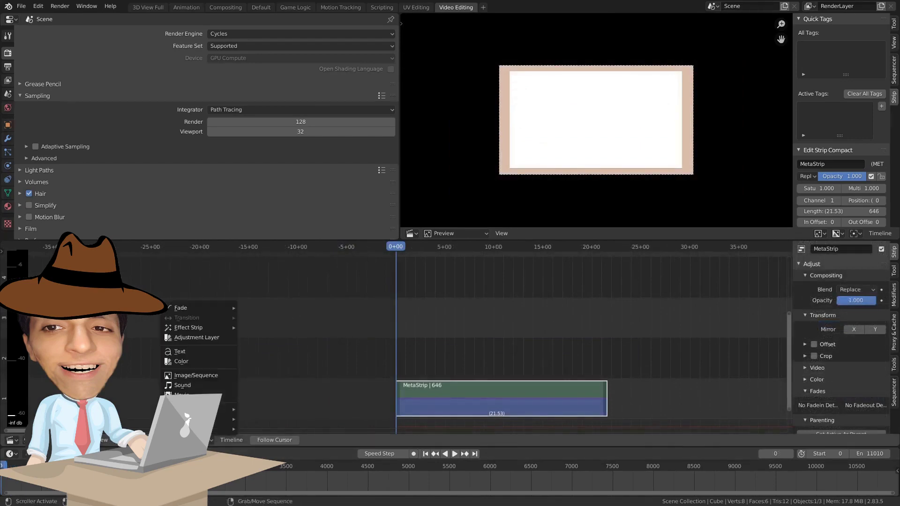
pyautogui.click(206, 375)
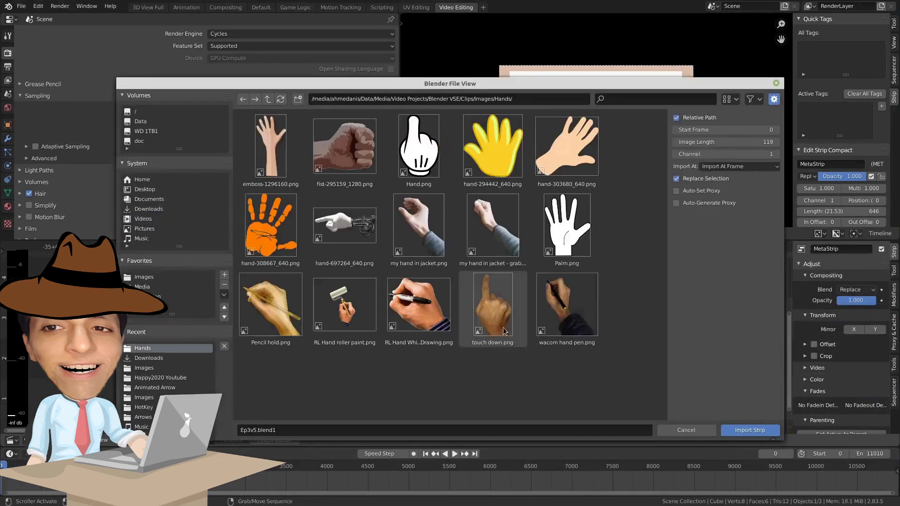
pyautogui.click(429, 311)
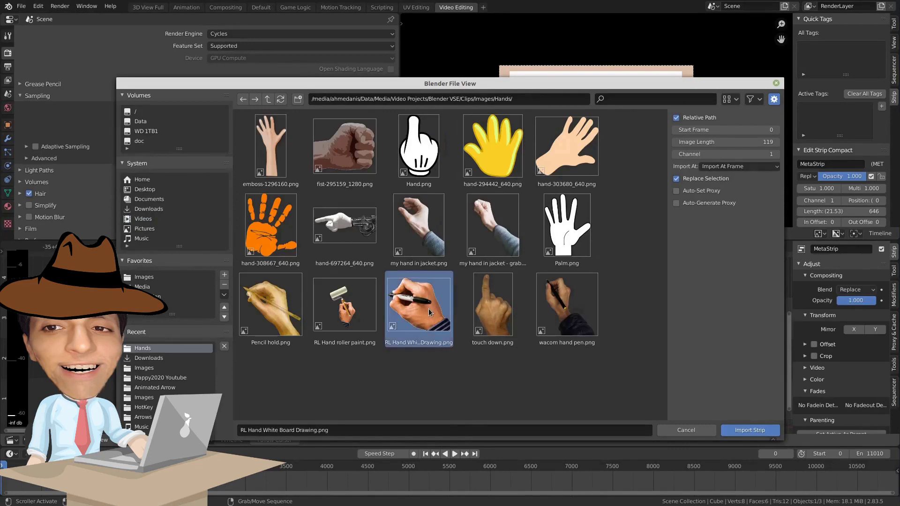
pyautogui.doubleClick(428, 308)
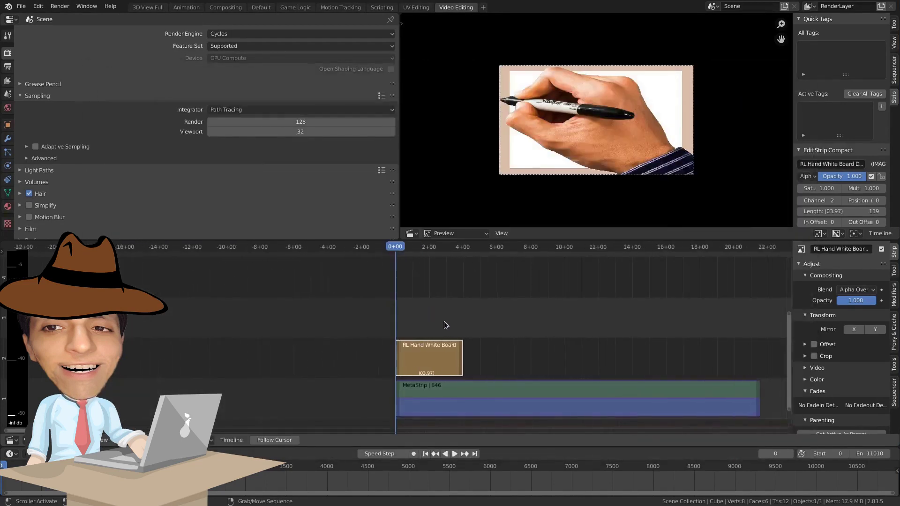
# Step: Add a Transform effect strip to the hand image strip and set its blend mode to Alpha Over
pyautogui.scroll(4, 450, 323)
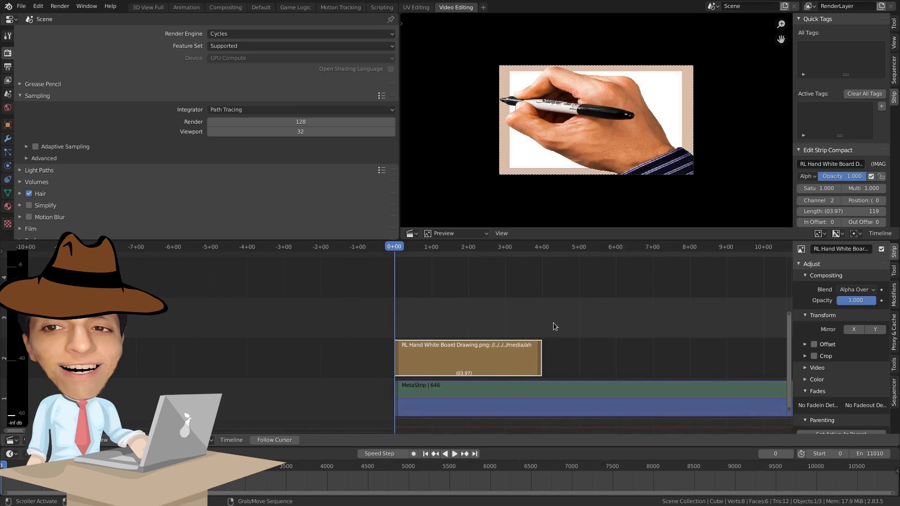
pyautogui.scroll(-1, 549, 316)
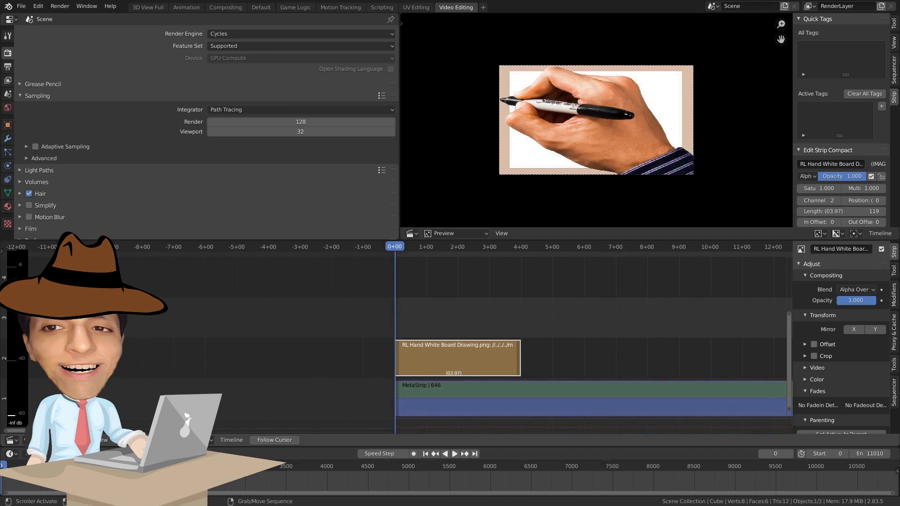
pyautogui.click(171, 439)
pyautogui.moveTo(206, 327)
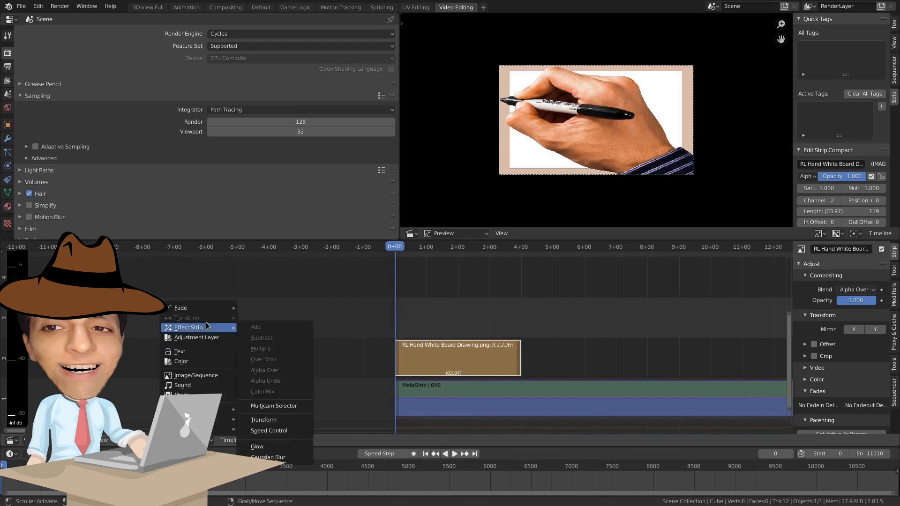
pyautogui.click(262, 418)
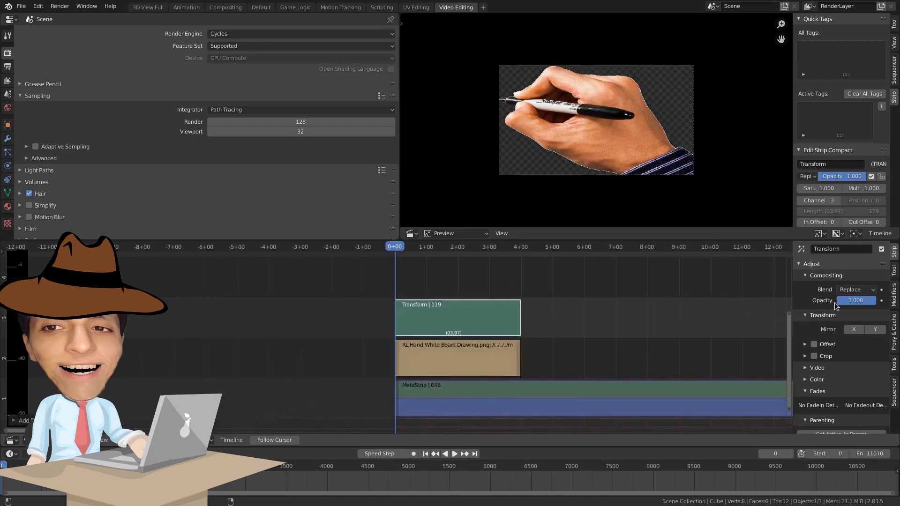
pyautogui.click(856, 289)
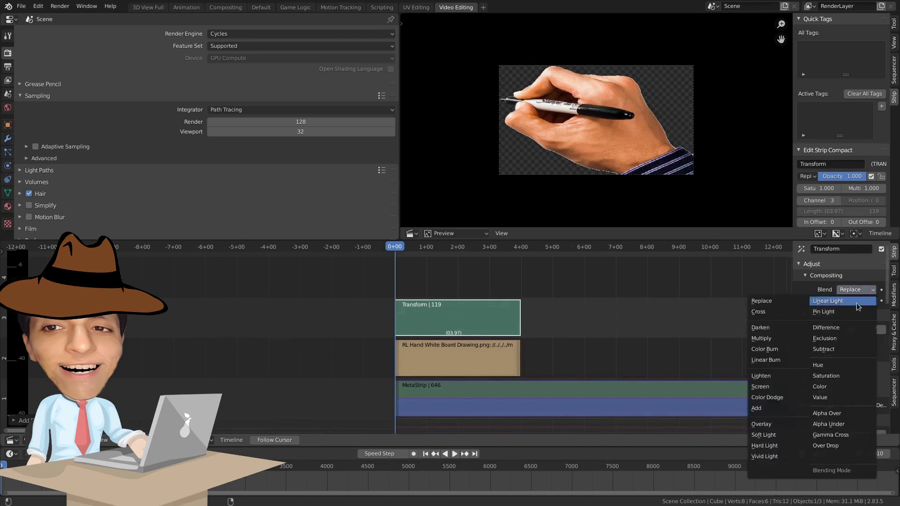
pyautogui.click(825, 413)
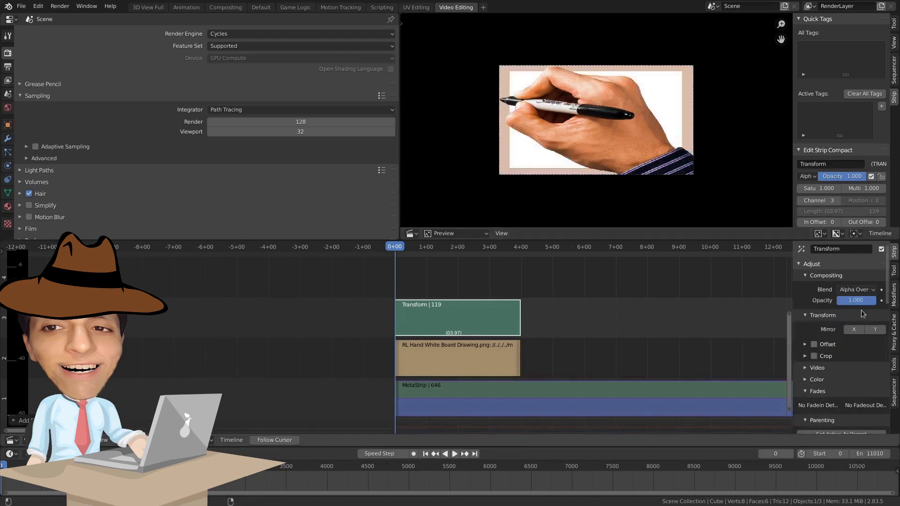
# Step: Scale the hand to about 0.46 in X and 0.79 in Y with the Transform strip, positioned at about -8.76, -5.82 percent
pyautogui.moveTo(887, 300); pyautogui.dragTo(887, 403)
pyautogui.moveTo(792, 344); pyautogui.dragTo(675, 344)
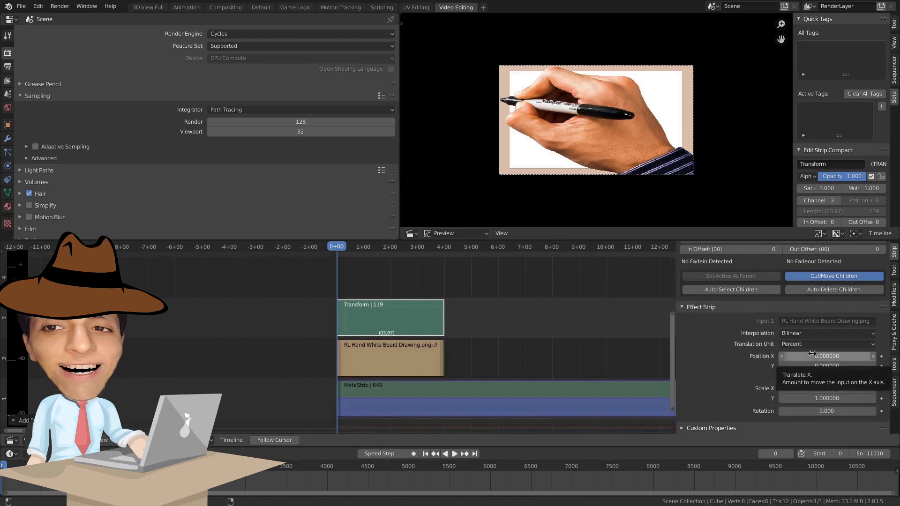
pyautogui.moveTo(817, 358); pyautogui.dragTo(854, 358)
pyautogui.moveTo(827, 367); pyautogui.dragTo(771, 366)
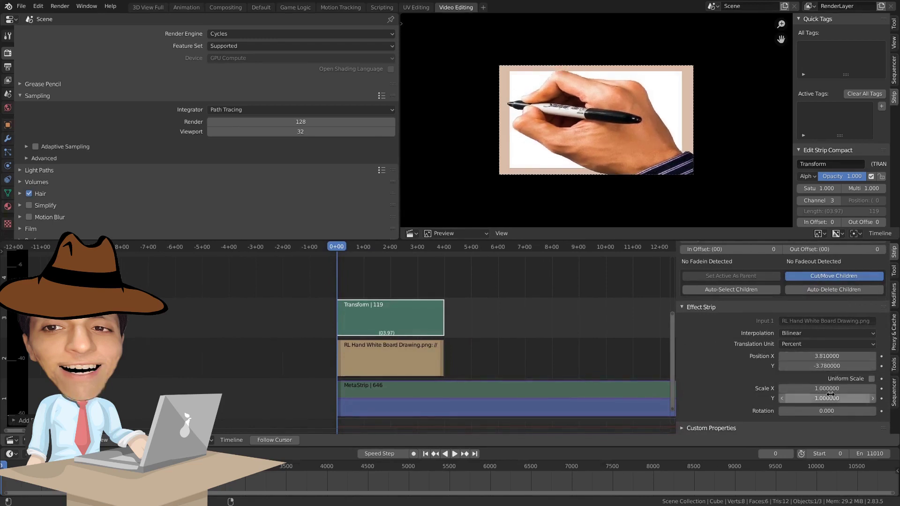
pyautogui.moveTo(830, 388)
pyautogui.mouseDown()
pyautogui.moveTo(821, 389)
pyautogui.moveTo(823, 399)
pyautogui.moveTo(845, 389)
pyautogui.mouseUp()
pyautogui.moveTo(839, 357); pyautogui.dragTo(679, 357)
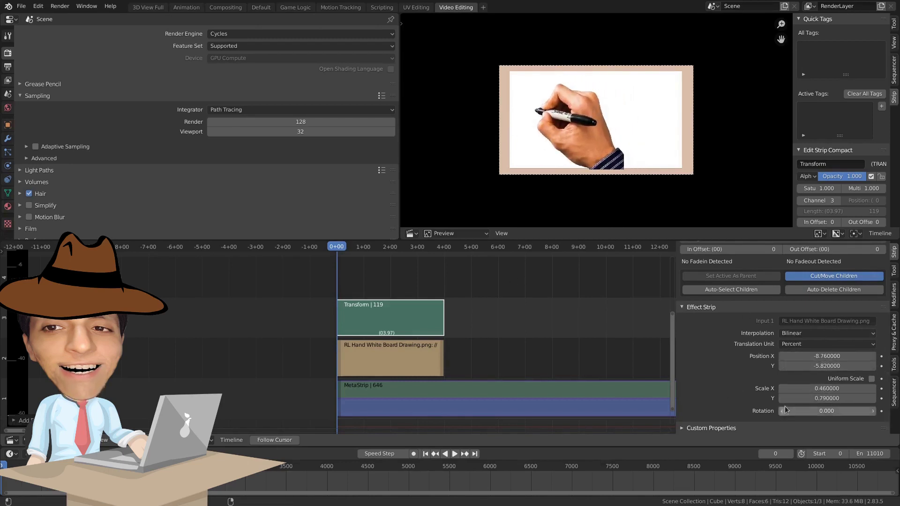
# Step: Rotate the hand by about -23.4 degrees with the Transform strip and reposition it to about -10.29 in X and -31 in Y
pyautogui.moveTo(826, 411); pyautogui.dragTo(793, 410)
pyautogui.moveTo(843, 356); pyautogui.dragTo(609, 365)
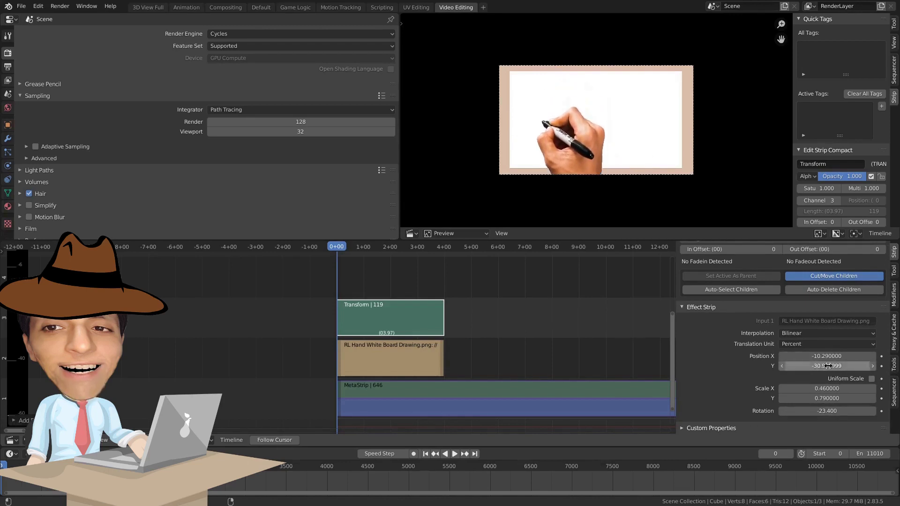
pyautogui.scroll(-1, 567, 347)
# Step: Delete the Transform strip together with the hand image strip
pyautogui.scroll(3, 567, 348)
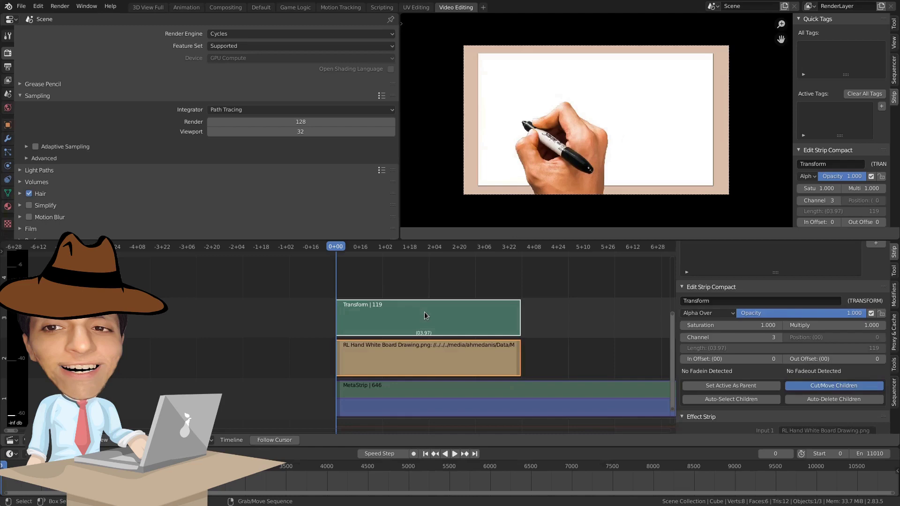
pyautogui.scroll(1, 423, 312)
pyautogui.press('x')
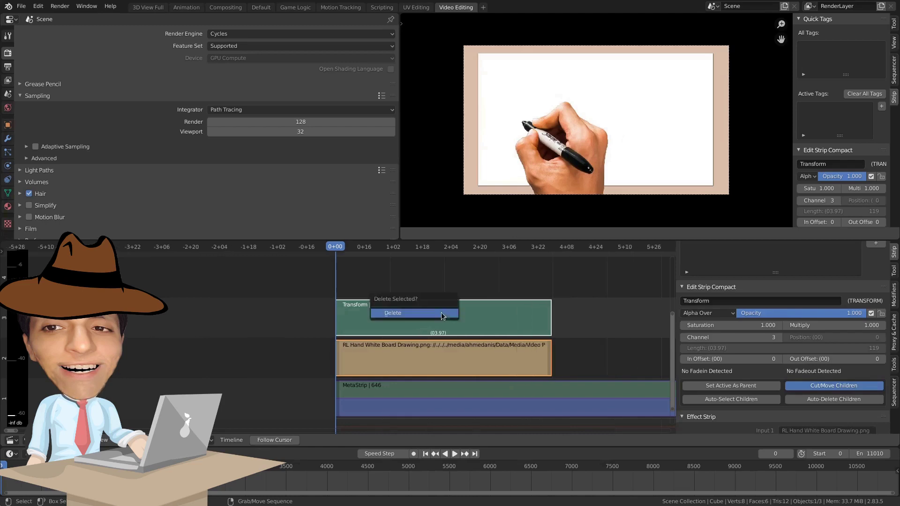
pyautogui.click(441, 313)
# Step: Re-import RL Hand White Board Drawing.png above the meta strip, add a VSE transform strip and shift the hand slightly right and down
pyautogui.hotkey('shift', 'a')
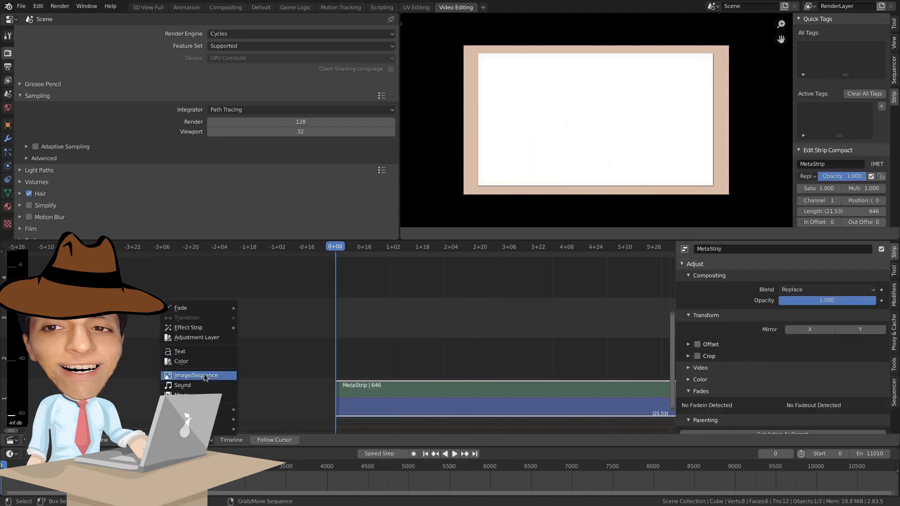
pyautogui.click(204, 373)
pyautogui.doubleClick(421, 311)
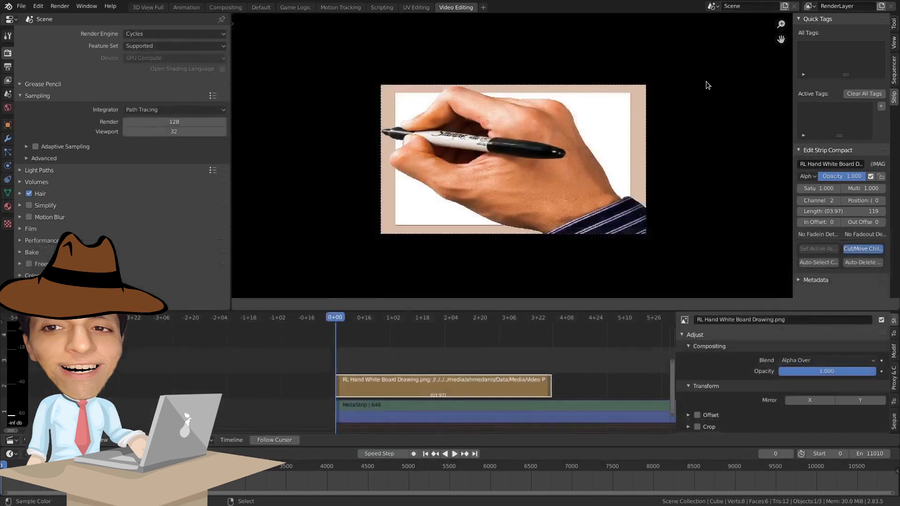
pyautogui.press('g')
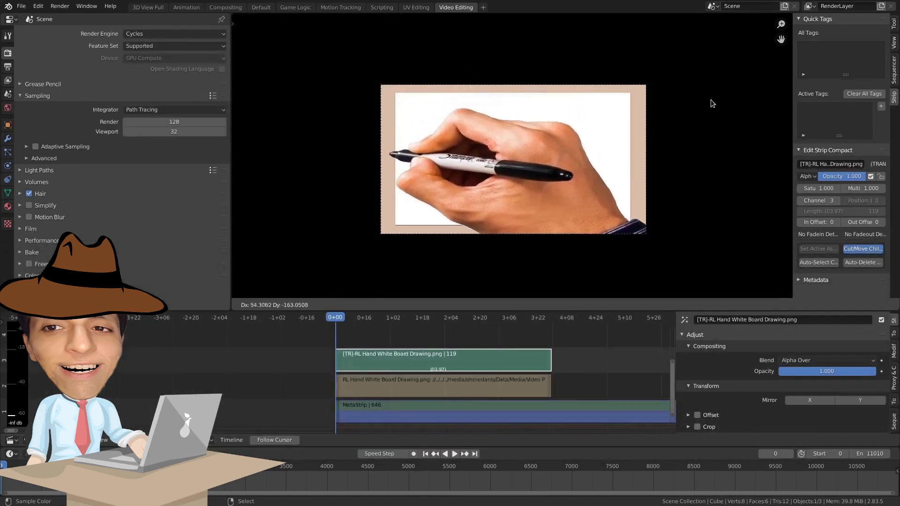
pyautogui.click(722, 91)
# Step: Scale the hand down uniformly in the preview, first to about 0.95 and then to less than about 0.7
pyautogui.press('s')
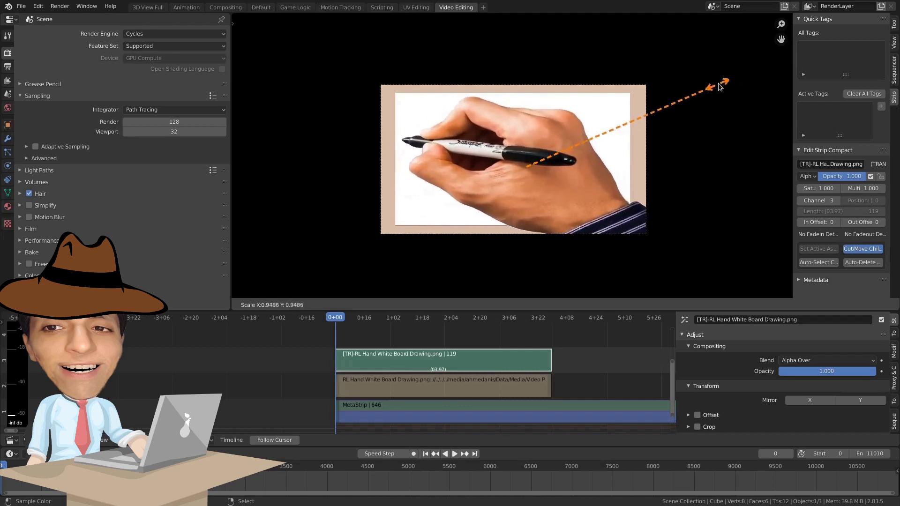
pyautogui.click(720, 86)
pyautogui.scroll(-2, 717, 75)
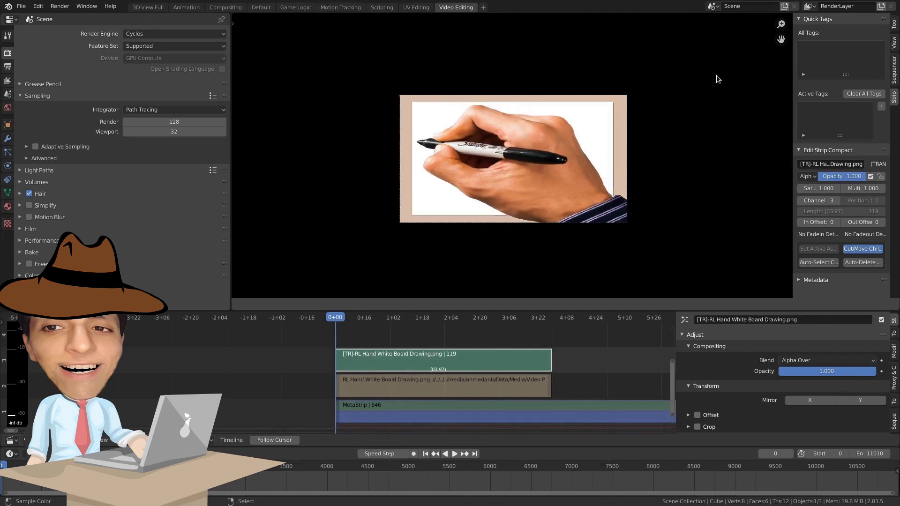
pyautogui.scroll(2, 716, 75)
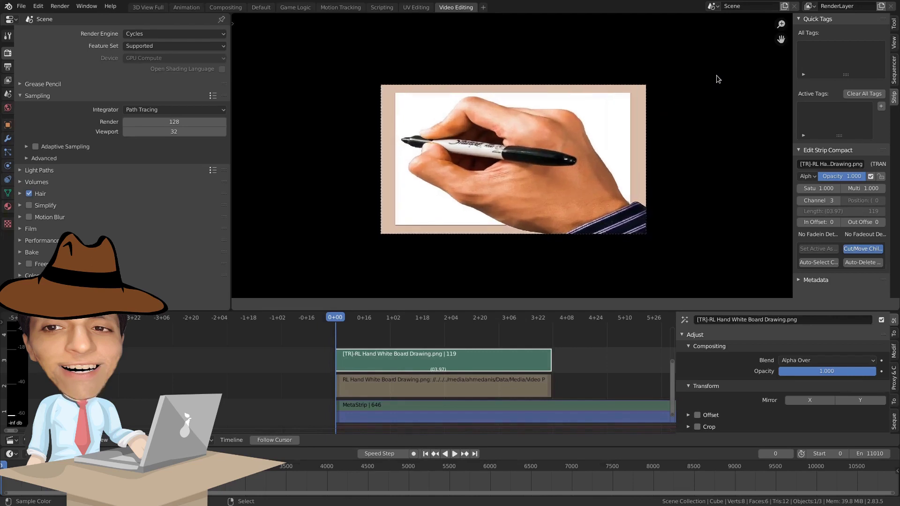
pyautogui.press('s')
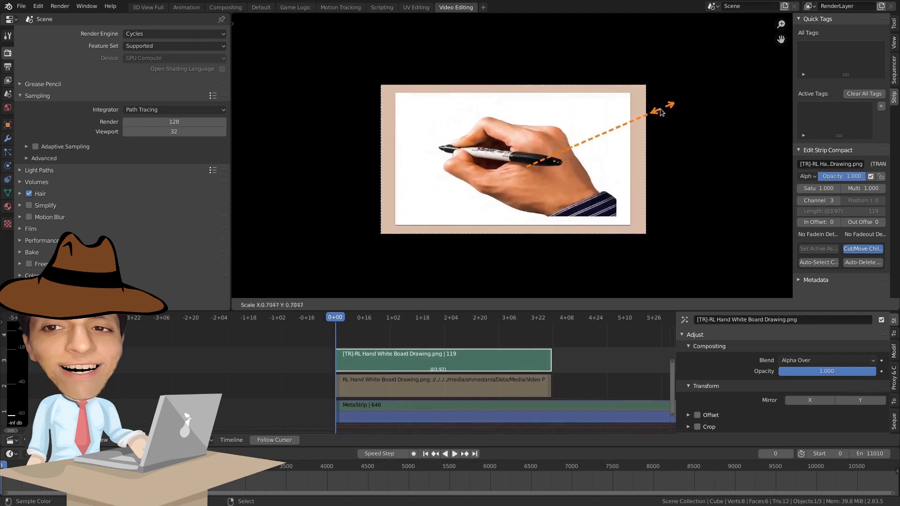
pyautogui.click(645, 122)
# Step: Rotate the hand by about -44 degrees in the preview and adjust its scale along the local X axis
pyautogui.press('r')
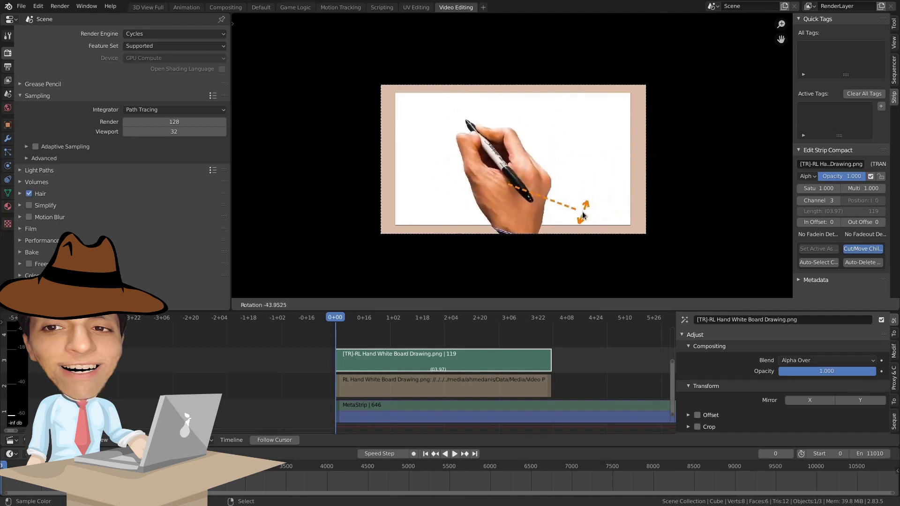
pyautogui.press('x')
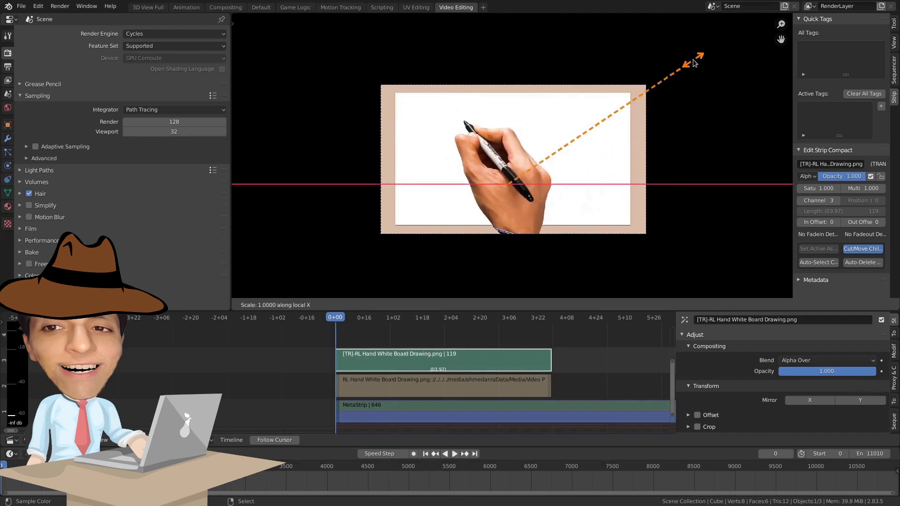
pyautogui.click(647, 84)
pyautogui.press('s')
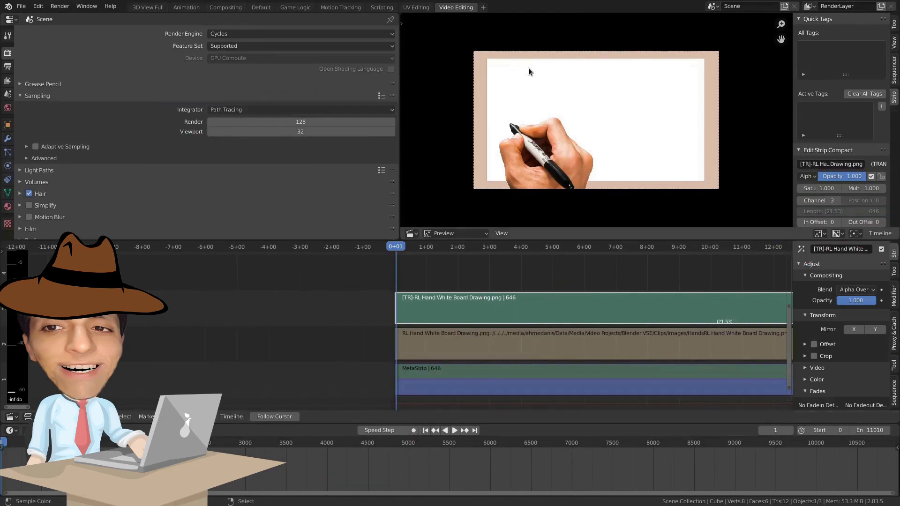
# Step: Insert a Location keyframe for the hand's transform strip at frame 1
pyautogui.press('i')
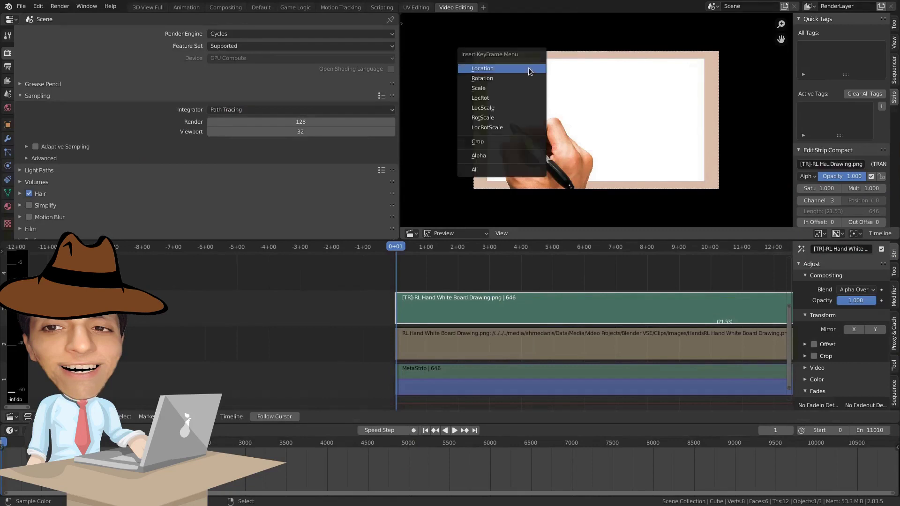
pyautogui.click(528, 68)
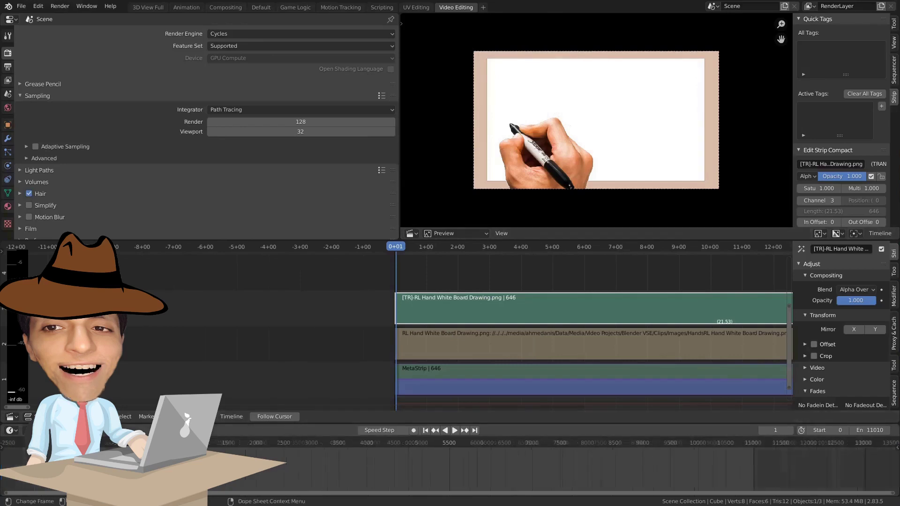
pyautogui.press('KP_Decimal')
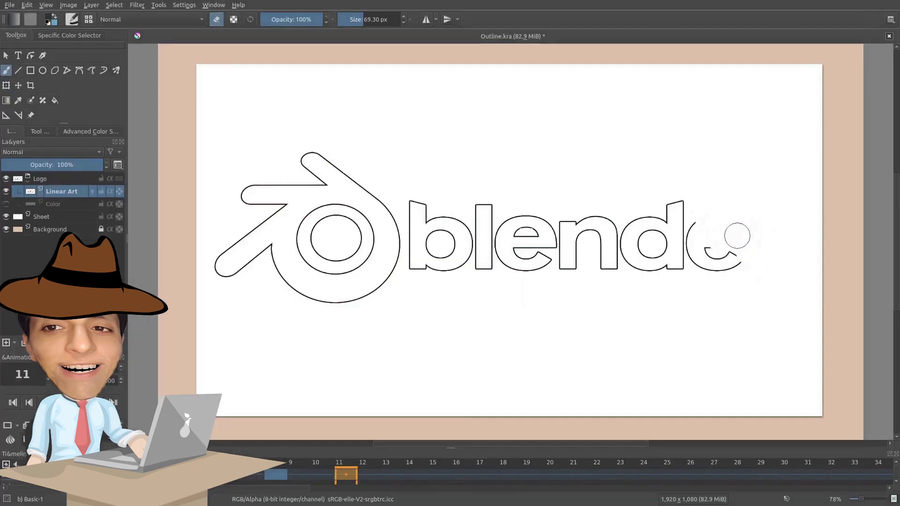
# Step: Switch to Krita, erase part of the last "e" outline on the Linear Art layer and go to frame 14
pyautogui.moveTo(737, 237)
pyautogui.mouseDown()
pyautogui.moveTo(745, 255)
pyautogui.moveTo(732, 265)
pyautogui.moveTo(698, 263)
pyautogui.moveTo(697, 231)
pyautogui.mouseUp()
pyautogui.click(416, 475)
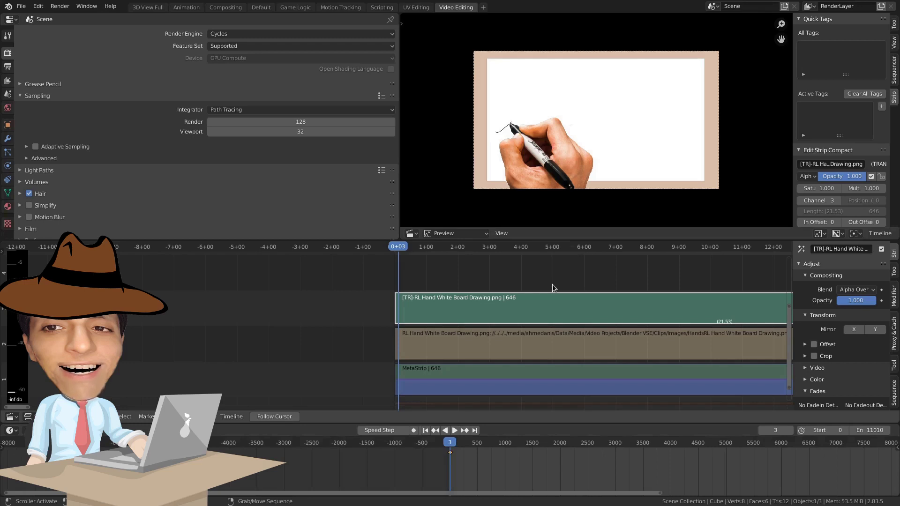
# Step: At frame 3, move the hand so the pen tip meets the drawn line's lower end and insert a Location keyframe
pyautogui.scroll(3, 595, 95)
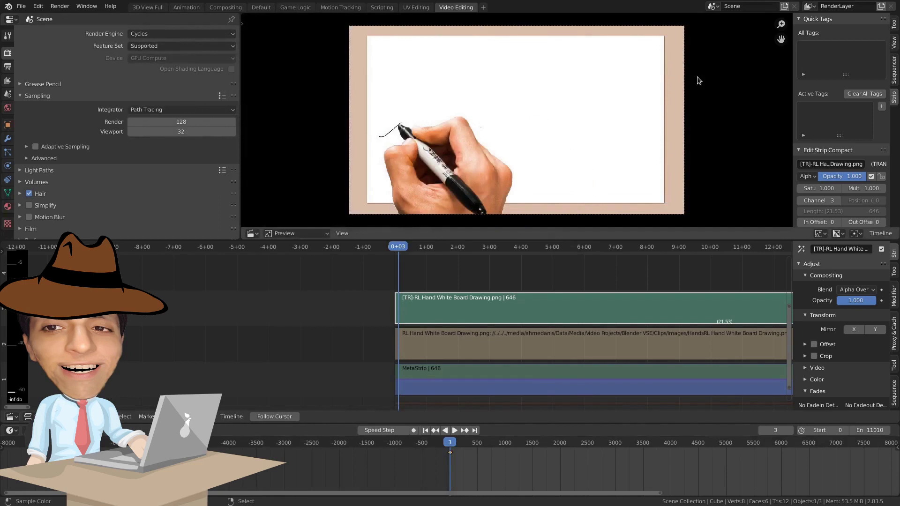
pyautogui.press('g')
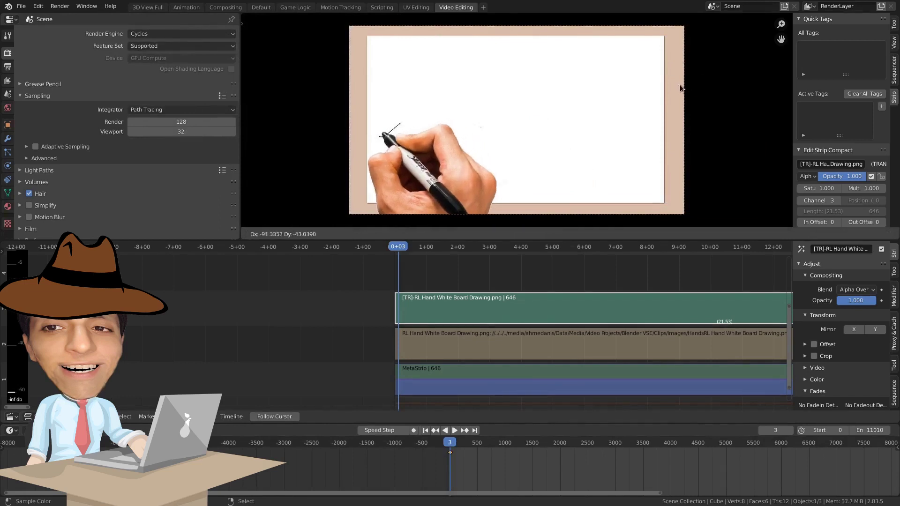
pyautogui.click(675, 87)
pyautogui.press('i')
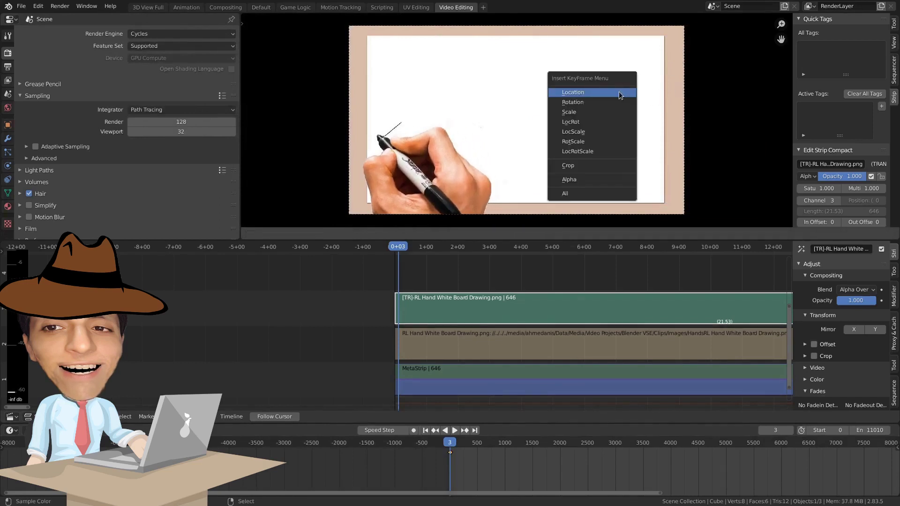
pyautogui.click(618, 92)
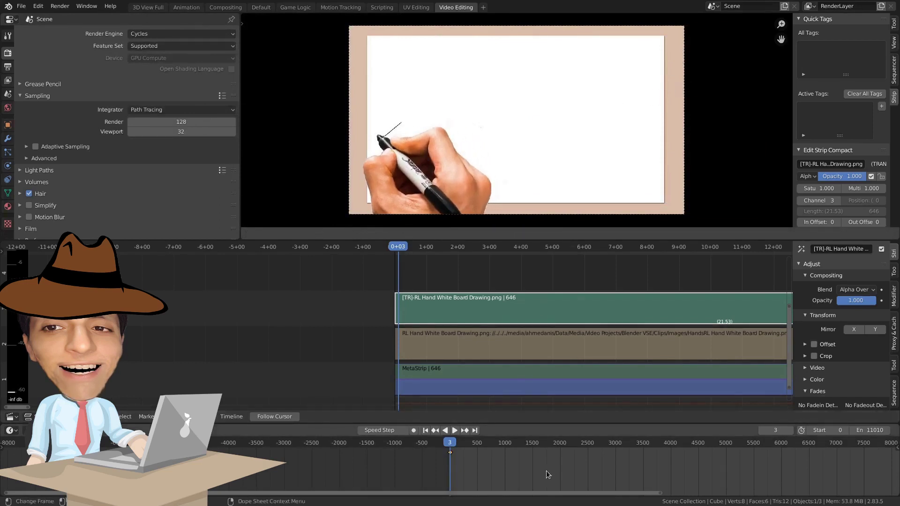
# Step: At frame 4, move the hand about 170 right and 167 up to the drawn line's upper end and insert a Location keyframe
pyautogui.scroll(2, 546, 471)
pyautogui.scroll(8, 546, 471)
pyautogui.press('Right')
pyautogui.scroll(12, 546, 471)
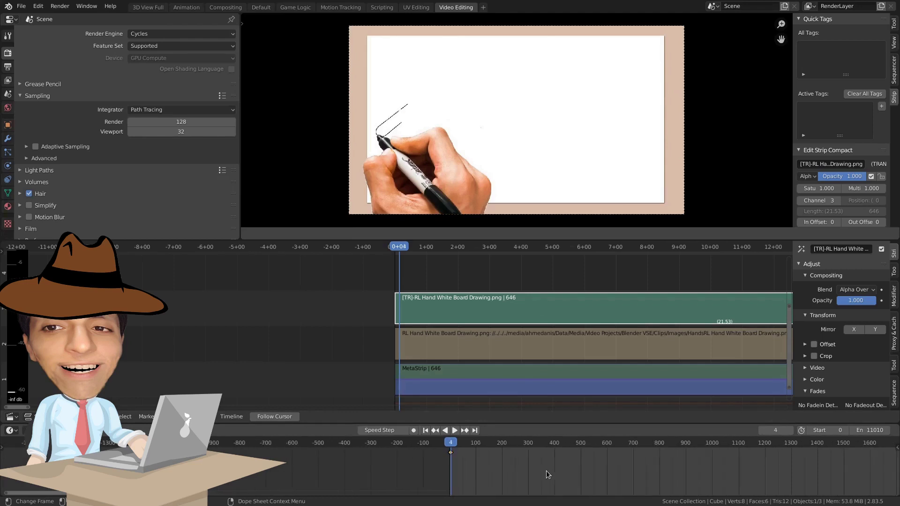
pyautogui.scroll(10, 546, 471)
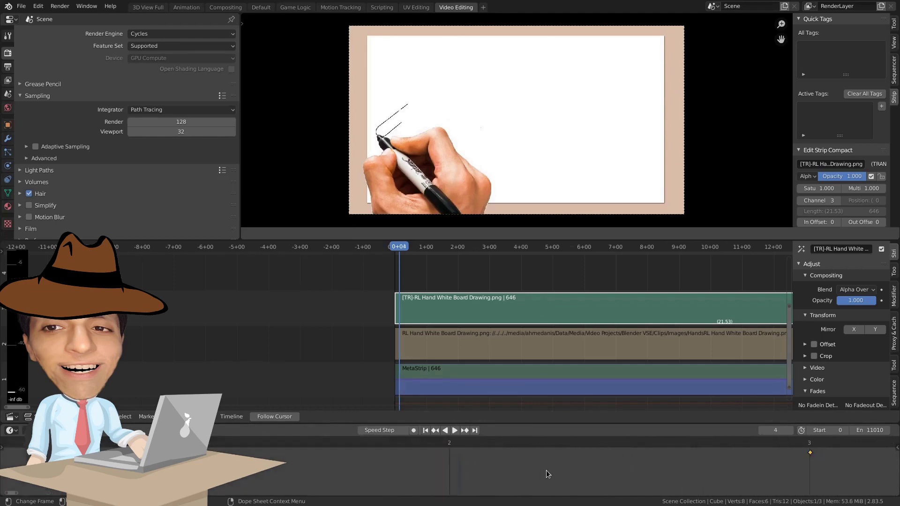
pyautogui.scroll(-8, 547, 471)
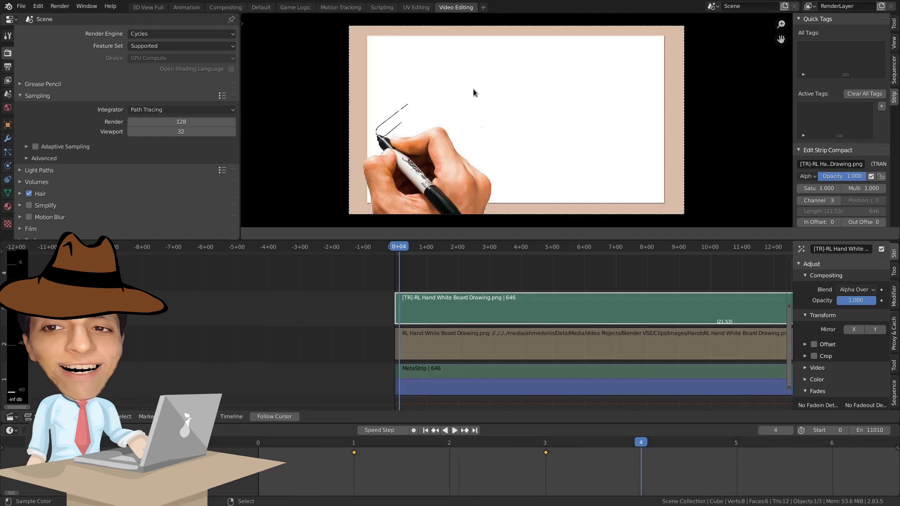
pyautogui.scroll(-1, 473, 89)
pyautogui.scroll(-1, 626, 456)
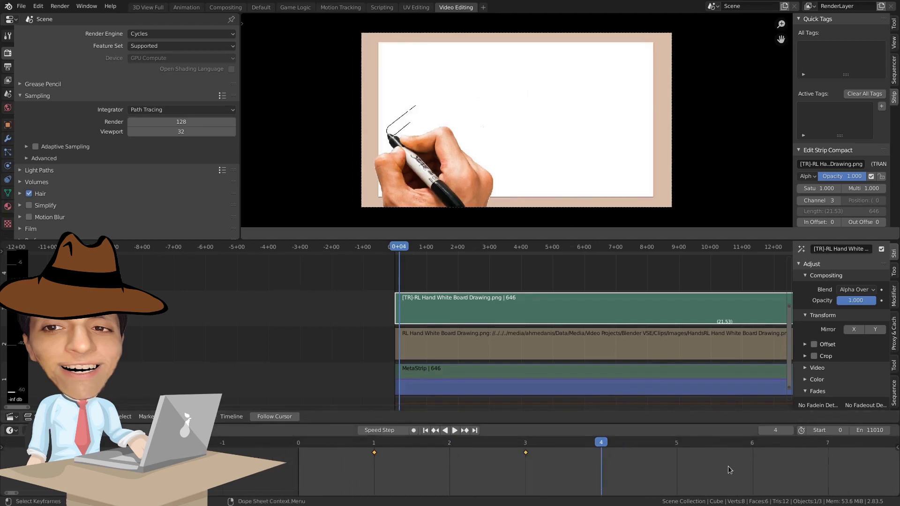
pyautogui.scroll(-3, 727, 465)
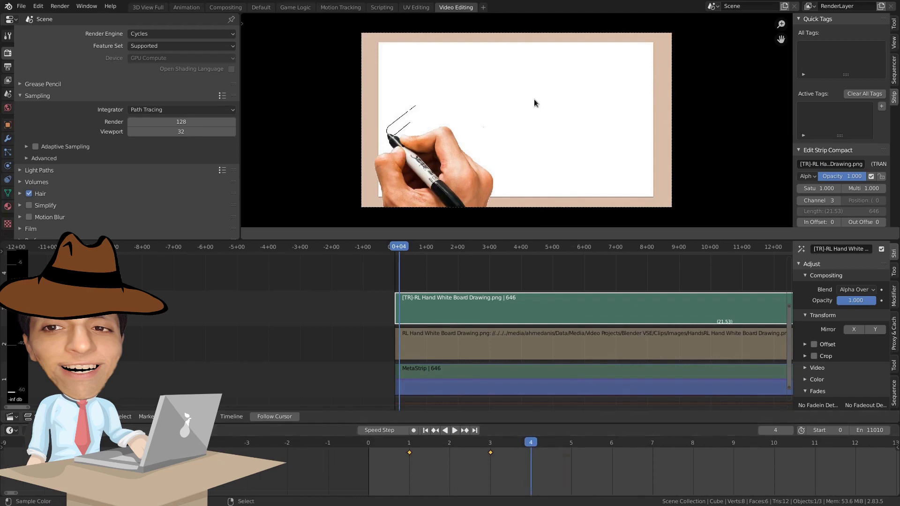
pyautogui.scroll(-1, 533, 100)
pyautogui.press('g')
pyautogui.click(557, 74)
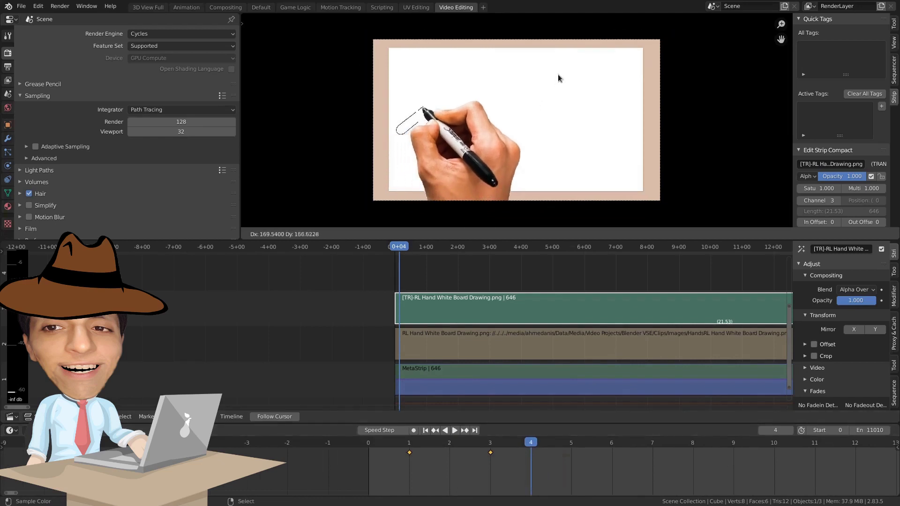
pyautogui.press('i')
pyautogui.click(558, 73)
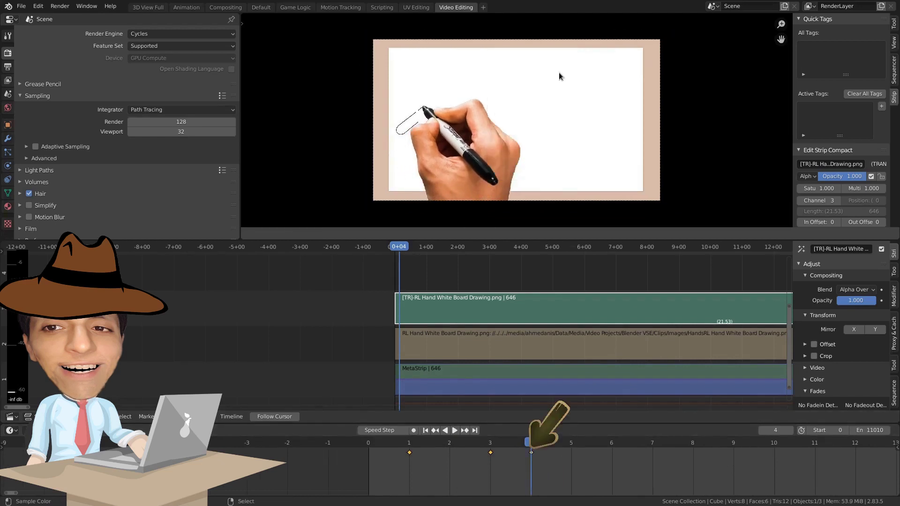
# Step: Try keyframing the hand's Location at frame 6 with the hand moved about 116 left and 19 up, and advance to frame 8
pyautogui.press('Right')
pyautogui.press('Right')
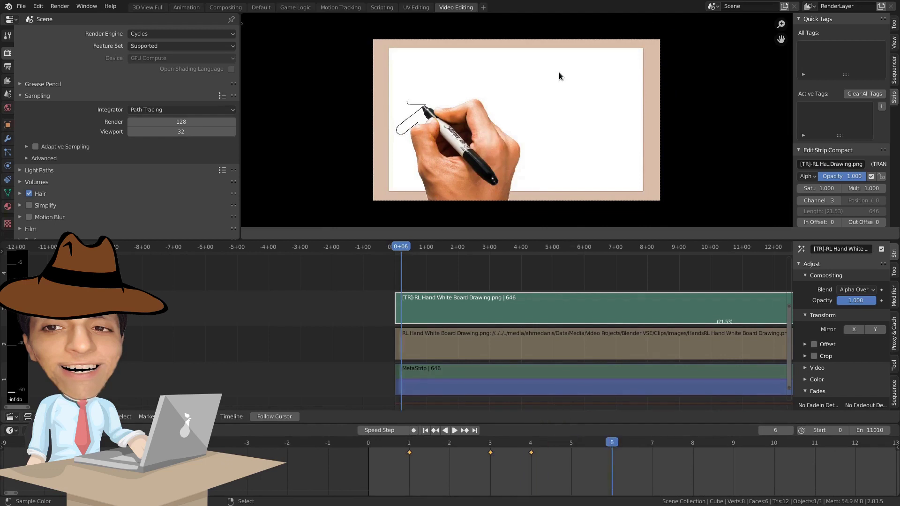
pyautogui.press('g')
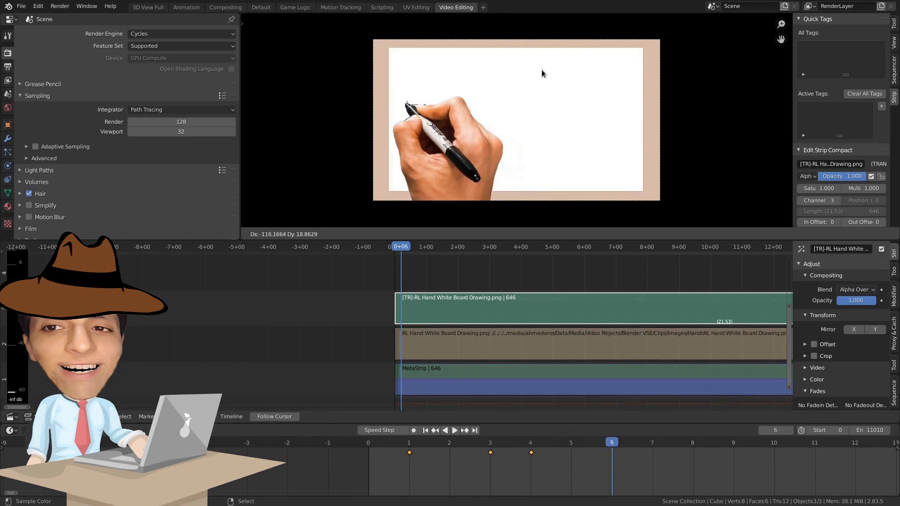
pyautogui.click(542, 69)
pyautogui.press('i')
pyautogui.click(541, 69)
pyautogui.press('Right')
pyautogui.press('Right')
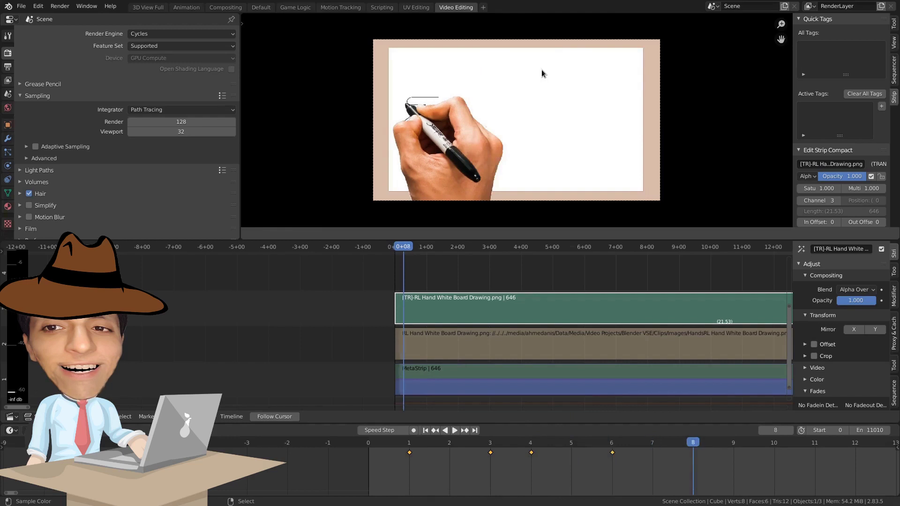
# Step: Undo the last edits back to frame 4 and reinsert the hand's Location keyframe there
pyautogui.hotkey('ctrl', 'z')
pyautogui.hotkey('ctrl', 'z')
pyautogui.hotkey('ctrl', 'z')
pyautogui.hotkey('ctrl', 'z')
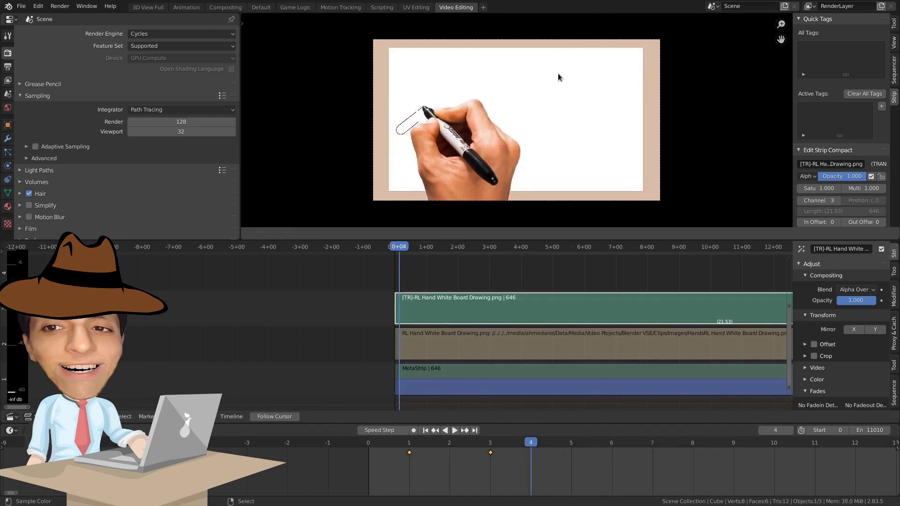
pyautogui.press('i')
pyautogui.click(560, 73)
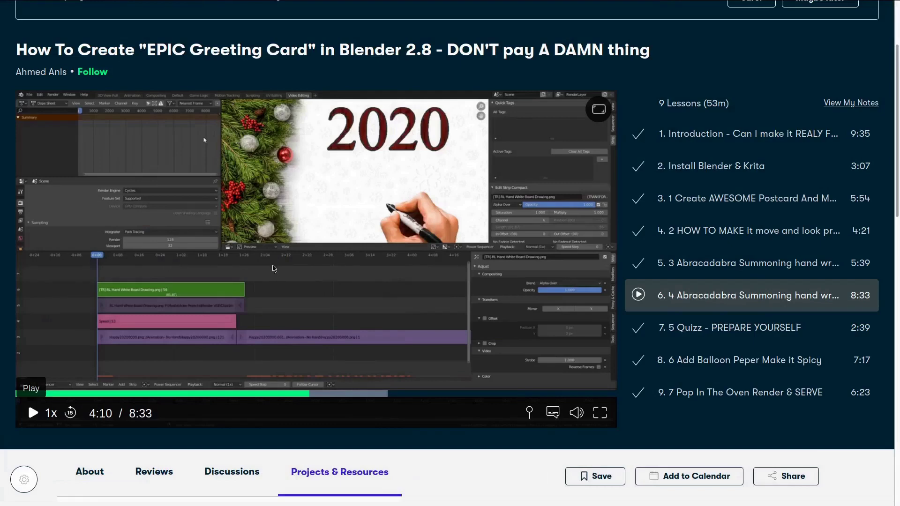
# Step: Switch to Skillshare, play and skip ahead in the greeting card lesson, and browse the Animation class results
pyautogui.click(274, 269)
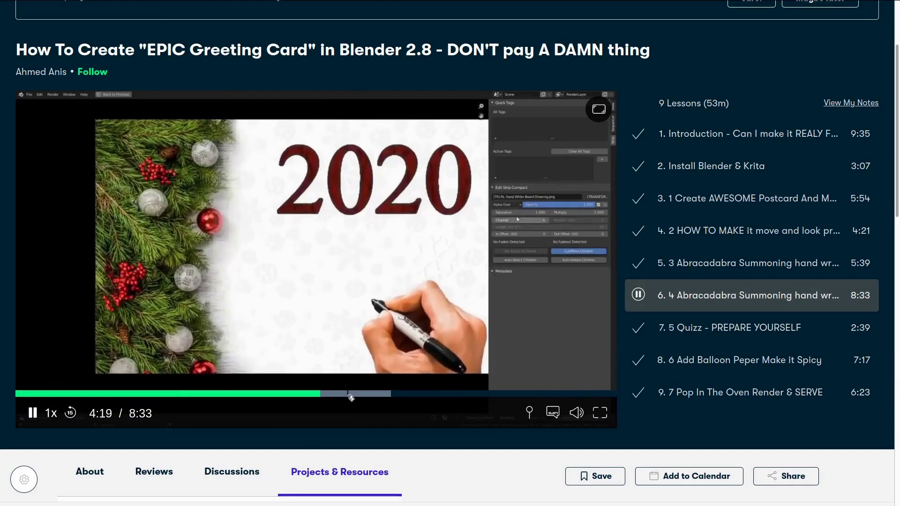
pyautogui.click(350, 397)
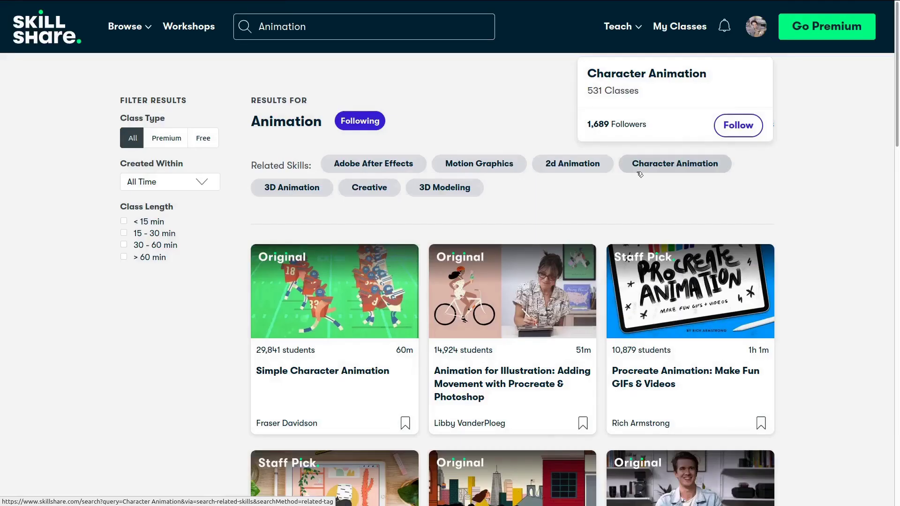
pyautogui.scroll(-4, 639, 175)
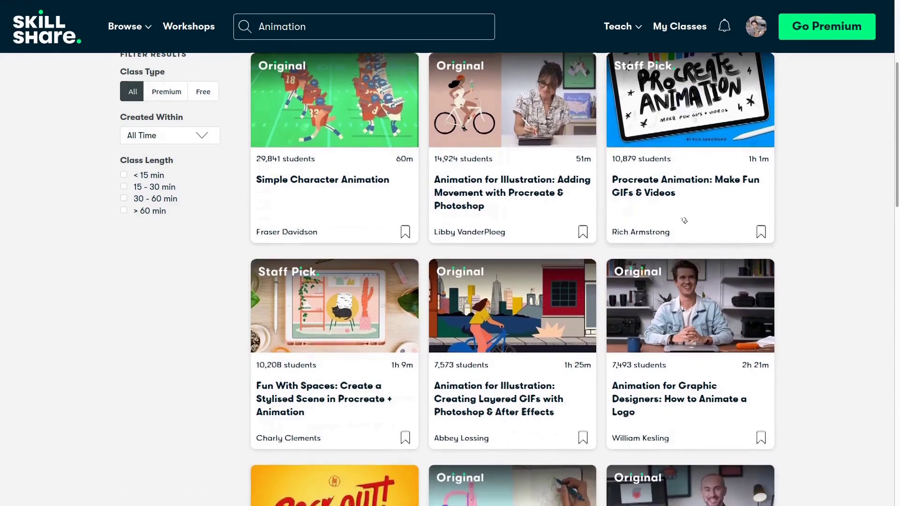
# Step: Browse down through the Animation class results on Skillshare
pyautogui.scroll(-6, 684, 220)
pyautogui.scroll(-7, 684, 220)
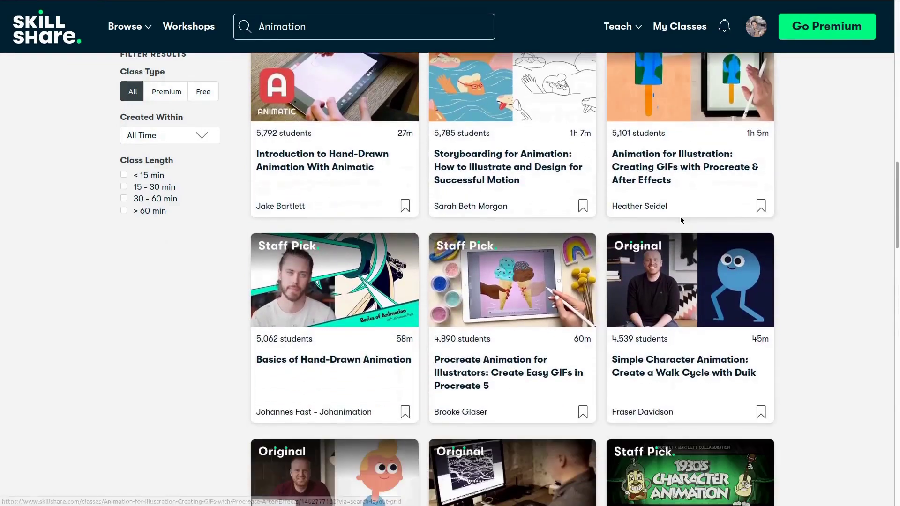
pyautogui.scroll(-4, 684, 220)
pyautogui.scroll(-6, 684, 220)
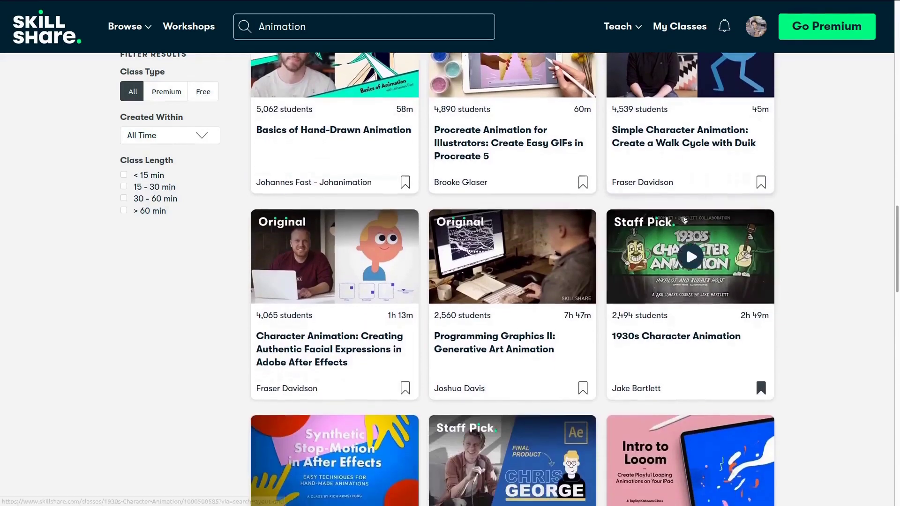
pyautogui.scroll(-9, 684, 221)
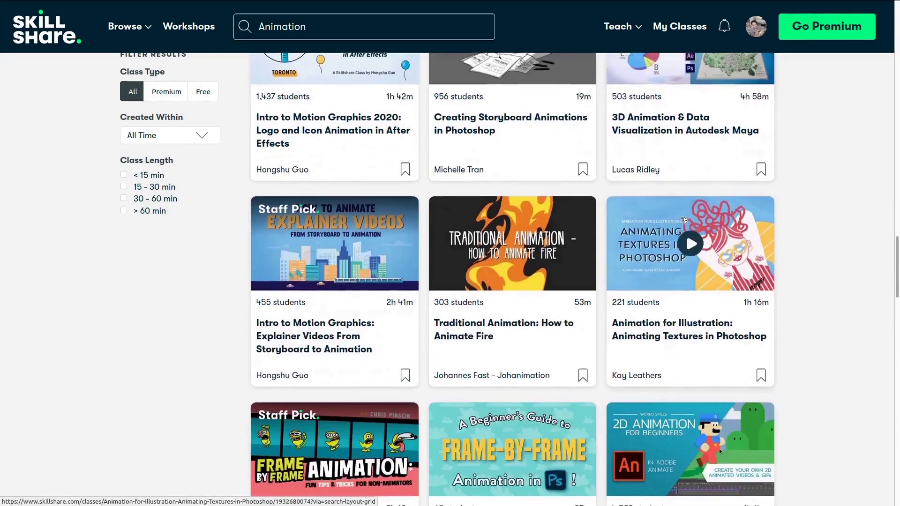
pyautogui.scroll(-8, 682, 220)
pyautogui.scroll(-12, 681, 220)
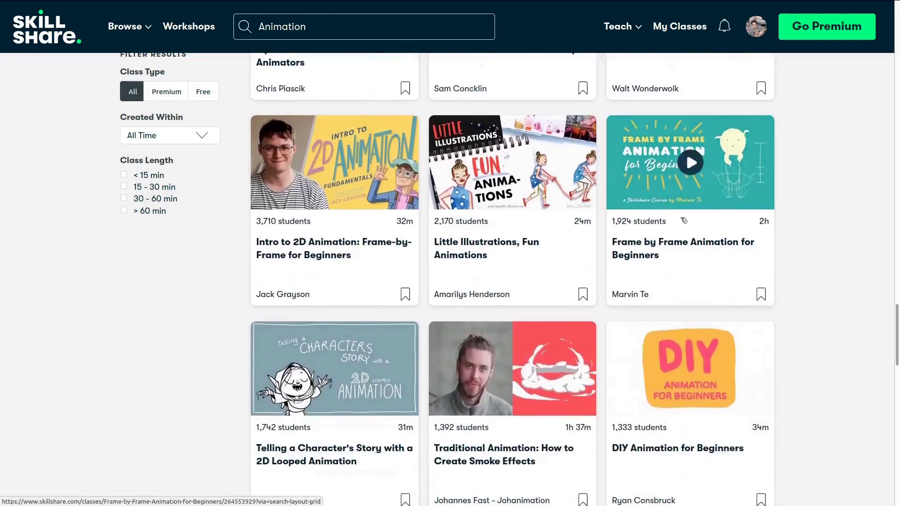
pyautogui.scroll(-6, 680, 220)
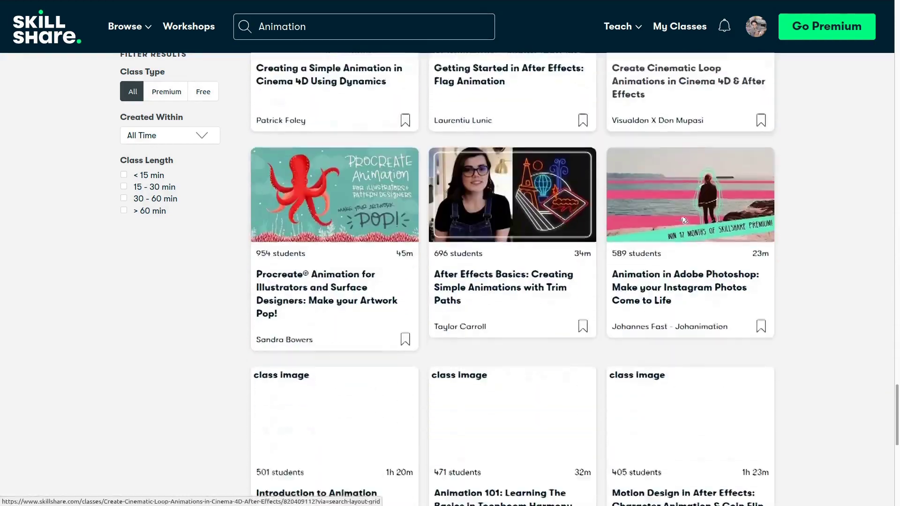
pyautogui.scroll(-3, 680, 225)
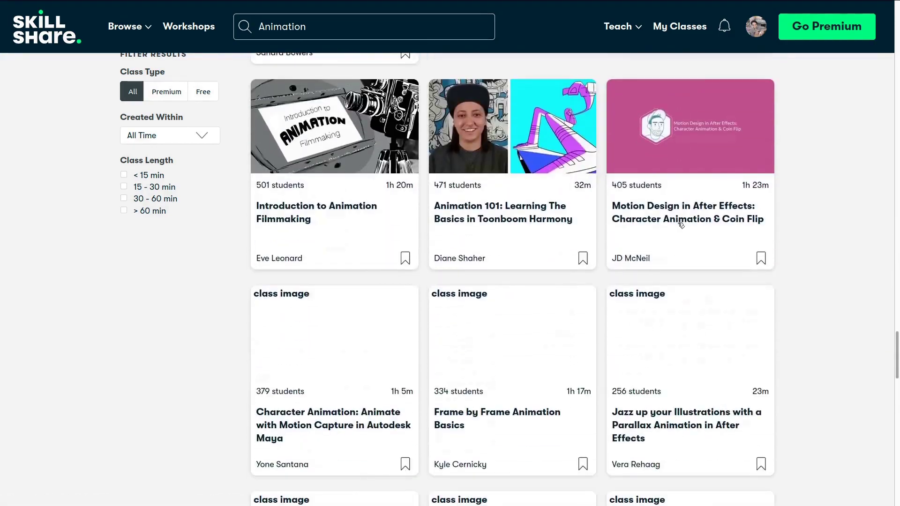
pyautogui.scroll(-2, 681, 225)
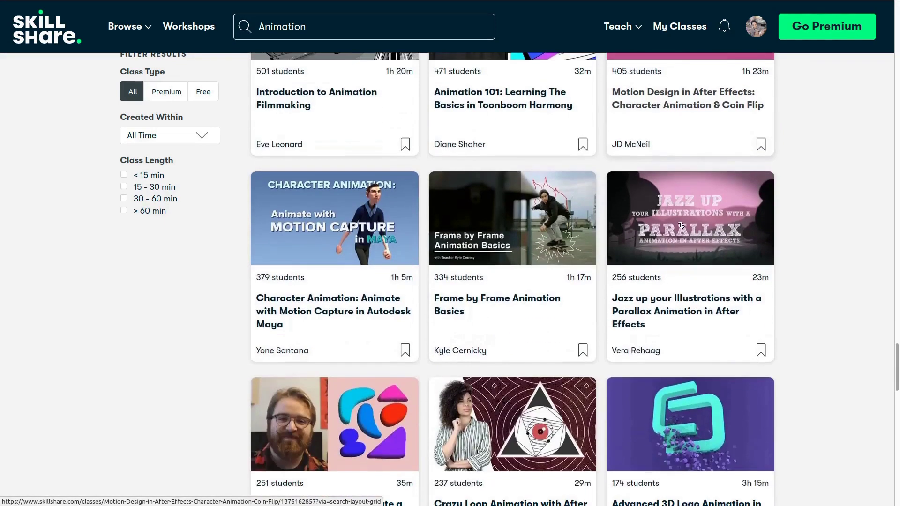
pyautogui.scroll(-5, 681, 225)
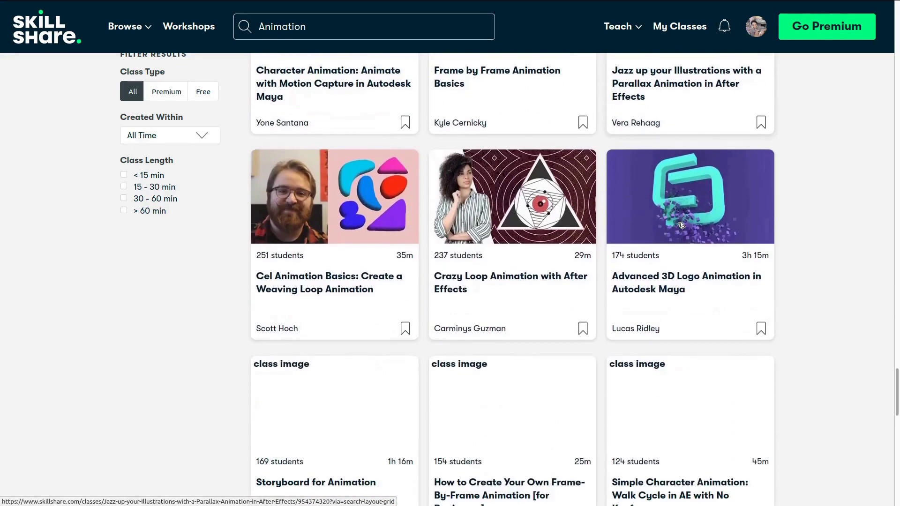
pyautogui.scroll(-6, 681, 226)
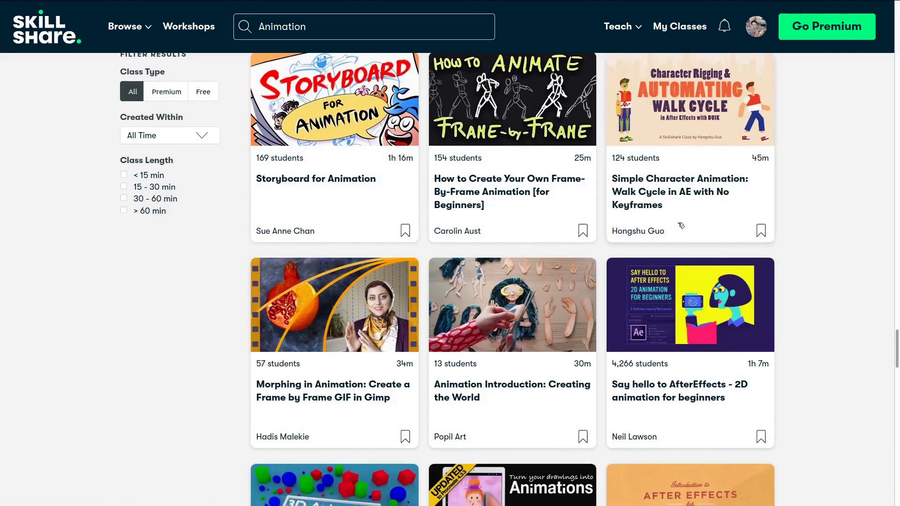
pyautogui.scroll(-5, 681, 225)
pyautogui.scroll(-11, 680, 226)
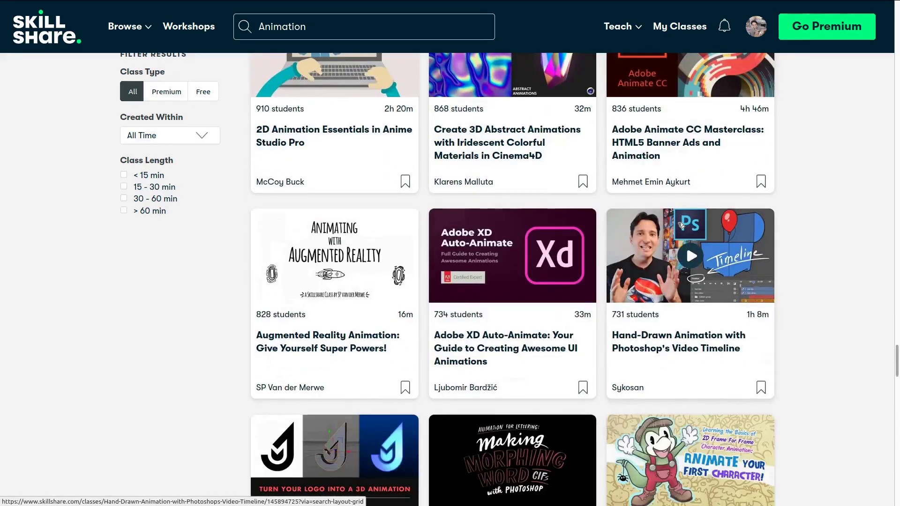
pyautogui.scroll(-5, 680, 226)
pyautogui.scroll(-7, 681, 225)
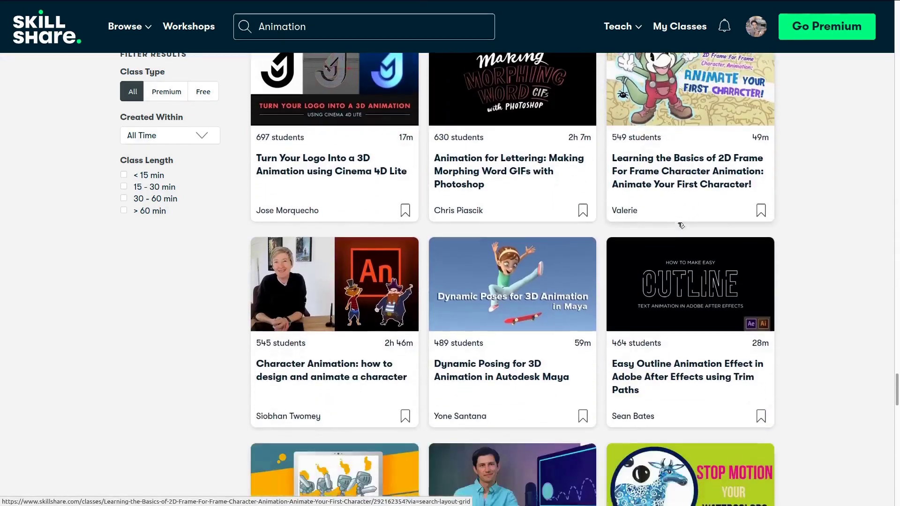
pyautogui.scroll(-7, 681, 225)
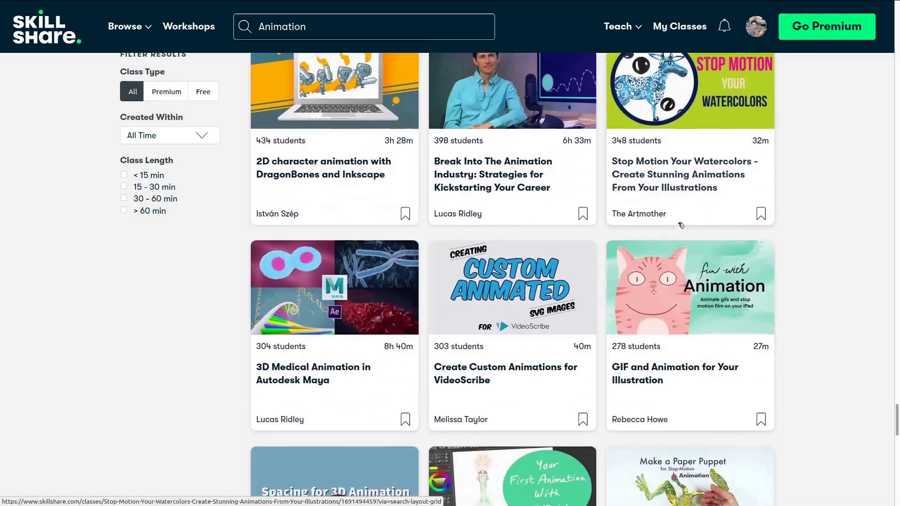
pyautogui.scroll(-10, 680, 225)
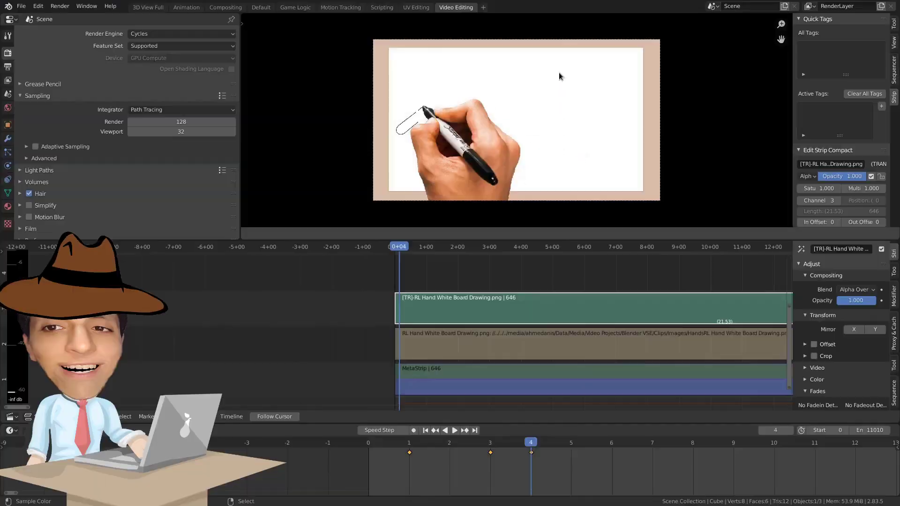
# Step: Switch back to Blender and insert Location keyframes at frames 6 and 8 with the pen tip following the drawn logo line
pyautogui.press('Right')
pyautogui.press('Right')
pyautogui.press('i')
pyautogui.press('Right')
pyautogui.press('Right')
pyautogui.press('i')
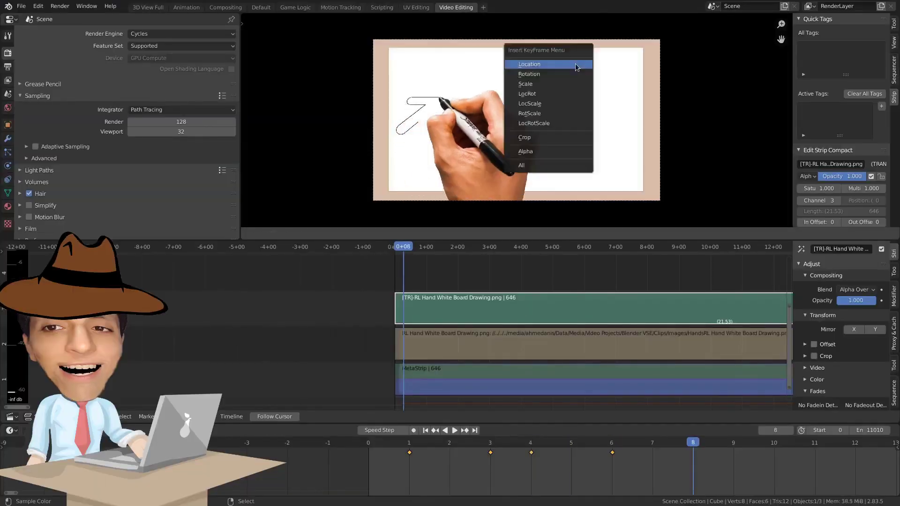
pyautogui.click(578, 65)
# Step: Insert the hand's Location keyframe at frame 10, and at frame 14 move the hand about 93 right and 320 down beneath the inner circle
pyautogui.press('Right')
pyautogui.press('Right')
pyautogui.press('i')
pyautogui.press('Right')
pyautogui.press('Right')
pyautogui.press('Right')
pyautogui.press('Right')
pyautogui.press('Right')
pyautogui.press('Right')
pyautogui.press('Right')
pyautogui.press('Right')
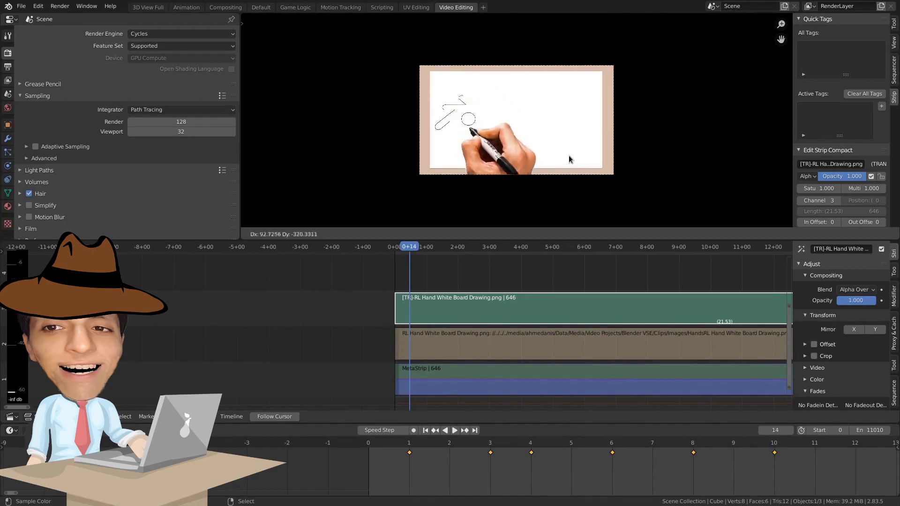
# Step: Follow the logo's round outline with the hand, keyframing its Location at frames 16, 17, 19, 21 and 23
pyautogui.press('Right')
pyautogui.press('Right')
pyautogui.press('Right')
pyautogui.press('Right')
pyautogui.press('Right')
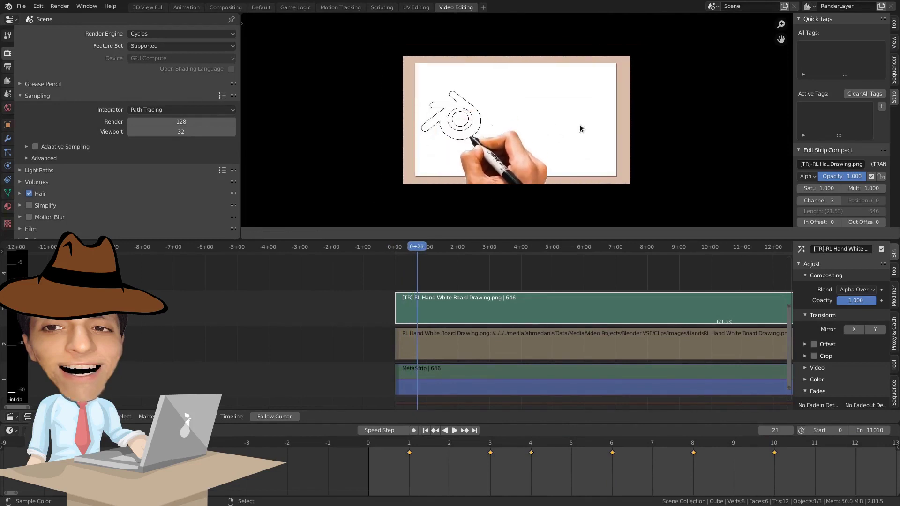
pyautogui.press('g')
pyautogui.click(562, 122)
pyautogui.moveTo(614, 123); pyautogui.dragTo(558, 120, button='middle')
pyautogui.scroll(-15, 539, 464)
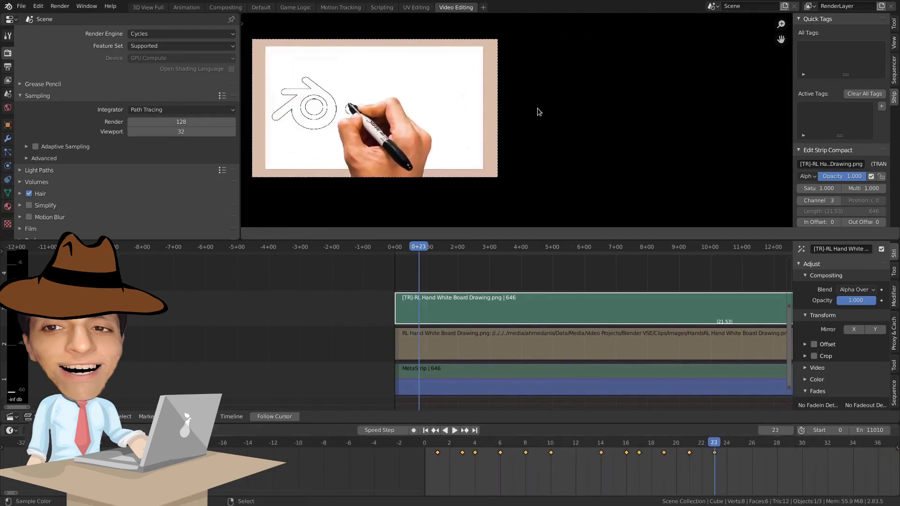
# Step: Move the hand along the letter b's outline and insert Location keyframes at frames 25 and 26
pyautogui.press('Right')
pyautogui.press('Right')
pyautogui.scroll(6, 538, 113)
pyautogui.press('g')
pyautogui.click(636, 108)
pyautogui.press('i')
pyautogui.press('Right')
pyautogui.press('g')
pyautogui.click(541, 53)
pyautogui.press('i')
# Step: Reposition the hand at the pen line's end from the letter b to the l, keyframing its Location at frames 28 and 30
pyautogui.press('Right')
pyautogui.press('Right')
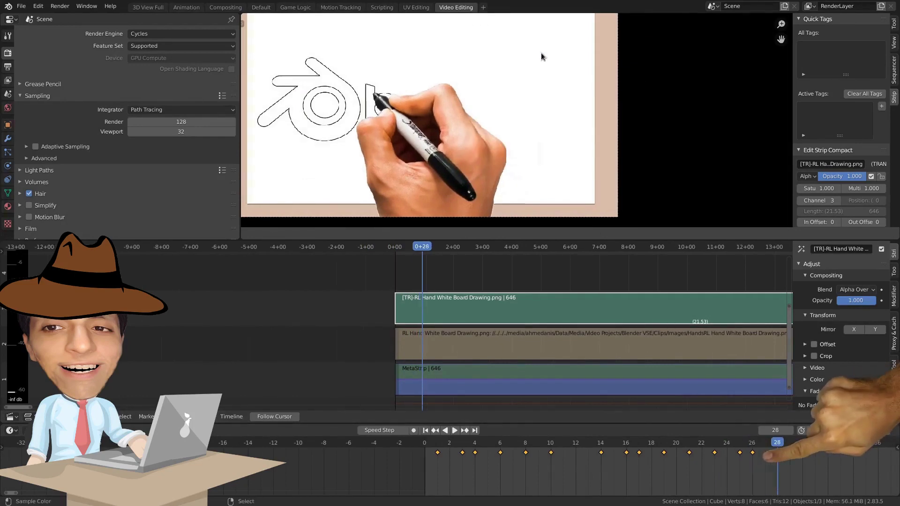
pyautogui.press('g')
pyautogui.click(545, 75)
pyautogui.press('i')
pyautogui.press('Right')
pyautogui.press('Right')
pyautogui.press('g')
pyautogui.click(573, 49)
pyautogui.press('i')
# Step: Move the hand to the letter l's drawn line and onward, inserting Location keyframes at frames 32 and 34
pyautogui.press('Right')
pyautogui.press('Right')
pyautogui.press('g')
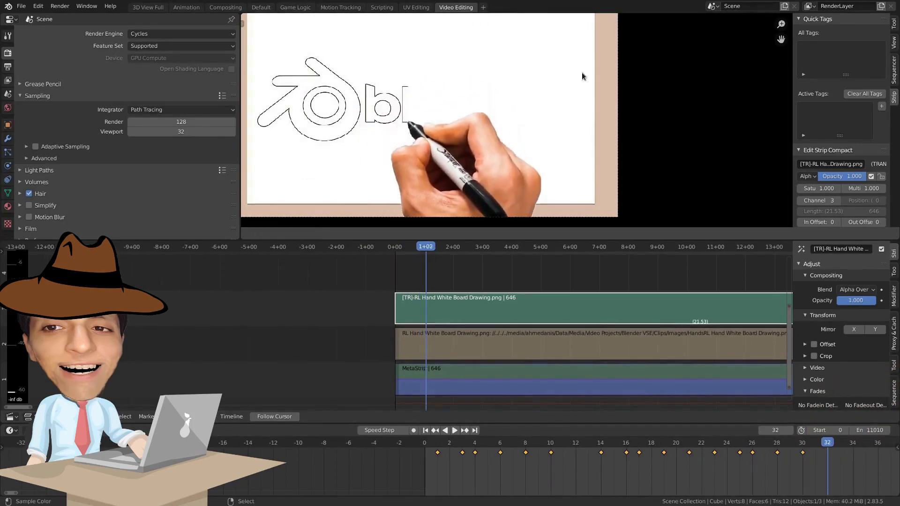
pyautogui.press('i')
pyautogui.press('Right')
pyautogui.press('Right')
pyautogui.press('g')
pyautogui.click(582, 36)
pyautogui.press('i')
pyautogui.click(582, 36)
# Step: Continue keyframing the hand's Location along the outline of the word's remaining letters through frame 64
pyautogui.scroll(-3, 792, 477)
pyautogui.moveTo(792, 477); pyautogui.dragTo(580, 477, button='middle')
pyautogui.press('g')
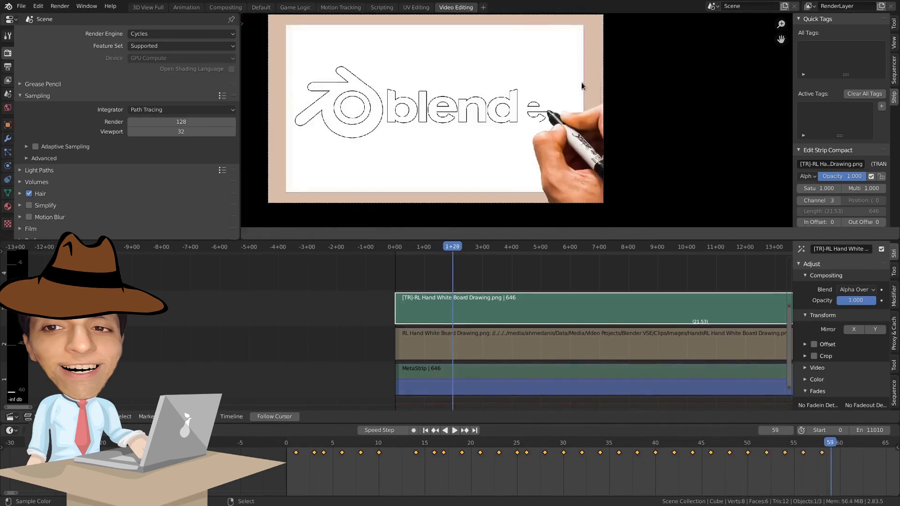
pyautogui.keyDown('ctrl'); pyautogui.moveTo(581, 60); pyautogui.dragTo(585, 85, button='middle'); pyautogui.keyUp('ctrl')
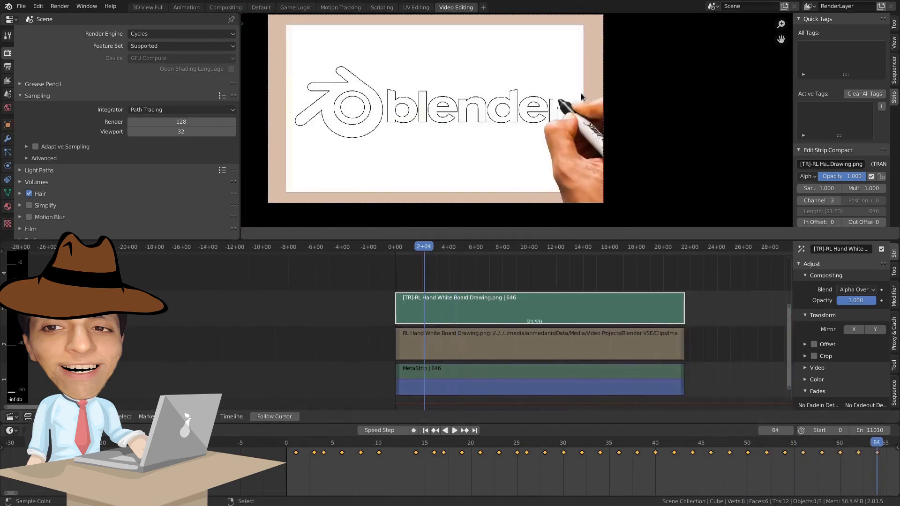
# Step: Move the hand back to the logo and keyframe its Location along the orange fill through frame 76
pyautogui.press('g')
pyautogui.click(388, 76)
pyautogui.press('g')
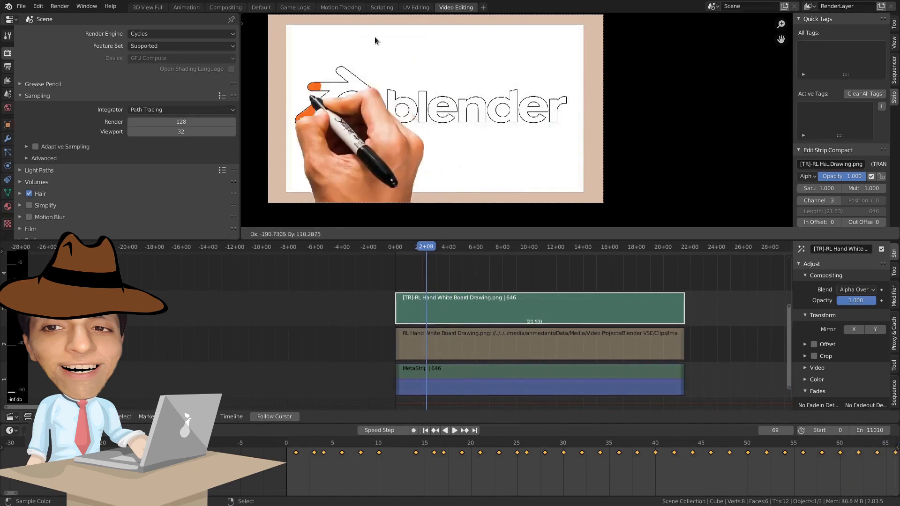
pyautogui.click(375, 41)
pyautogui.press('g')
pyautogui.click(424, 84)
pyautogui.press('g')
pyautogui.click(500, 59)
pyautogui.press('g')
pyautogui.click(485, 25)
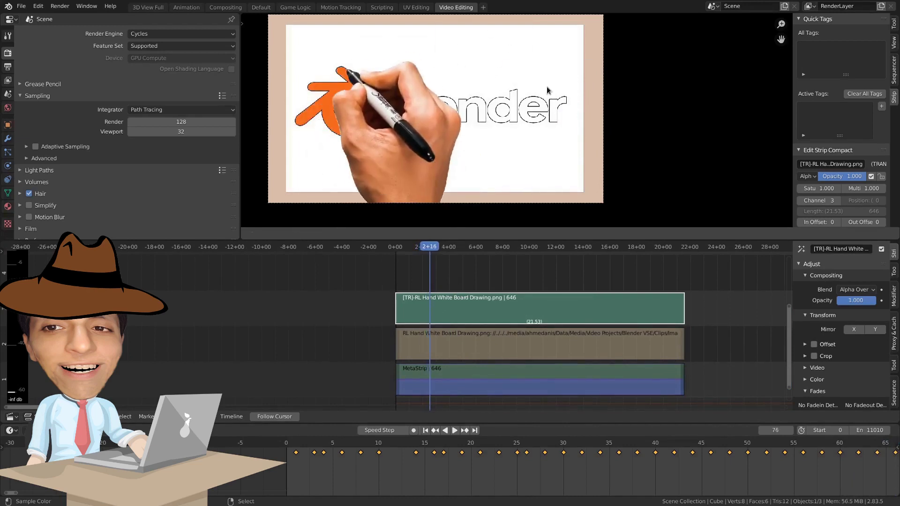
# Step: Keyframe the hand's Location as it follows the blue fill of the letters b and l through frame 81
pyautogui.press('g')
pyautogui.click(581, 131)
pyautogui.scroll(2, 581, 131)
pyautogui.press('g')
pyautogui.click(560, 104)
pyautogui.press('i')
pyautogui.click(581, 74)
pyautogui.press('g')
pyautogui.click(597, 95)
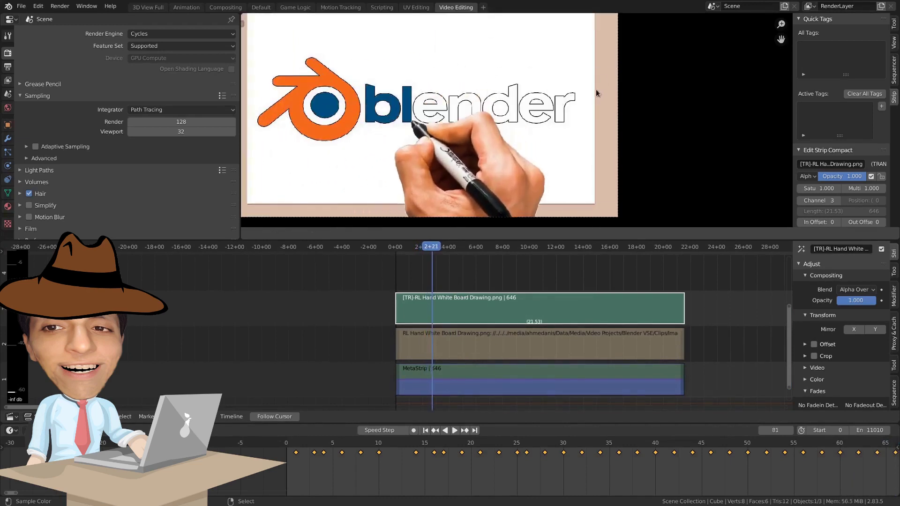
# Step: Move the hand over the blue fill of the letters e, n and d through frame 89, keyframing its Location
pyautogui.press('g')
pyautogui.click(608, 84)
pyautogui.press('g')
pyautogui.click(646, 71)
pyautogui.press('g')
pyautogui.click(643, 89)
pyautogui.scroll(1, 643, 89)
pyautogui.press('g')
pyautogui.click(673, 68)
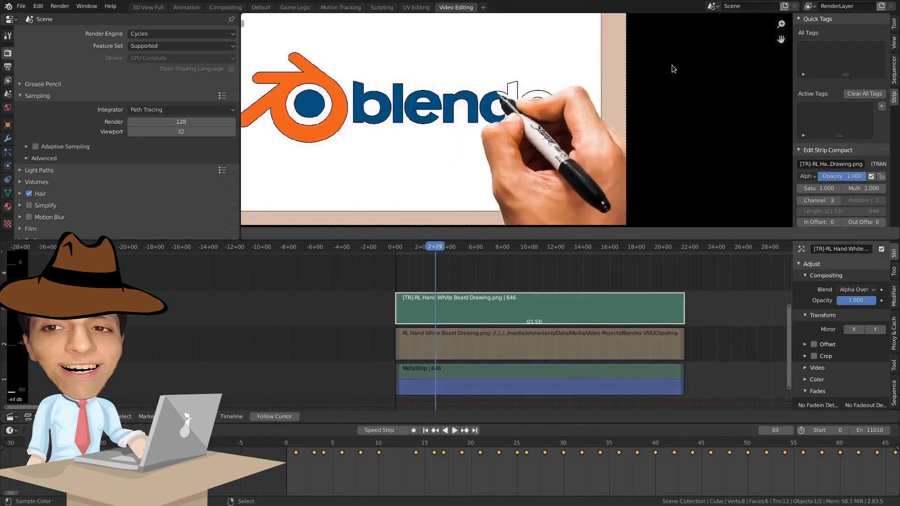
# Step: Keyframe the hand's Location across the blue fill of the last letters, ending at the r after frame 96
pyautogui.press('g')
pyautogui.press('i')
pyautogui.click(618, 91)
pyautogui.press('g')
pyautogui.click(654, 66)
pyautogui.press('Right')
pyautogui.press('Right')
pyautogui.press('g')
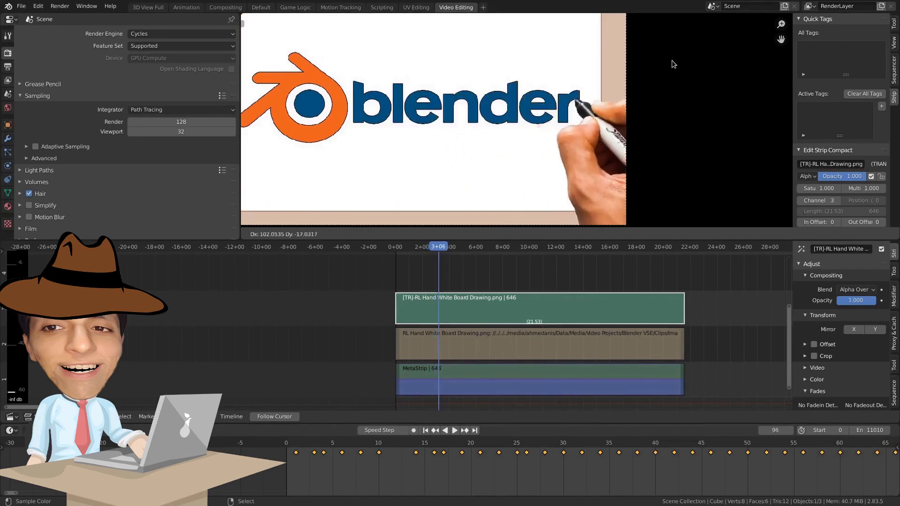
pyautogui.click(673, 63)
pyautogui.press('g')
pyautogui.click(655, 87)
# Step: Advance about ten frames past the last letter's fill and move the hand down off the whiteboard
pyautogui.press('Right')
pyautogui.press('Right')
pyautogui.press('Right')
pyautogui.press('Right')
pyautogui.press('Right')
pyautogui.press('Right')
pyautogui.press('Right')
pyautogui.press('Right')
pyautogui.press('Right')
pyautogui.press('Right')
pyautogui.press('g')
pyautogui.click(676, 164)
# Step: Play the finished hand animation from the start of the timeline and stop it once the hand has left
pyautogui.scroll(-3, 675, 163)
pyautogui.moveTo(443, 256); pyautogui.dragTo(394, 254)
pyautogui.press('space')
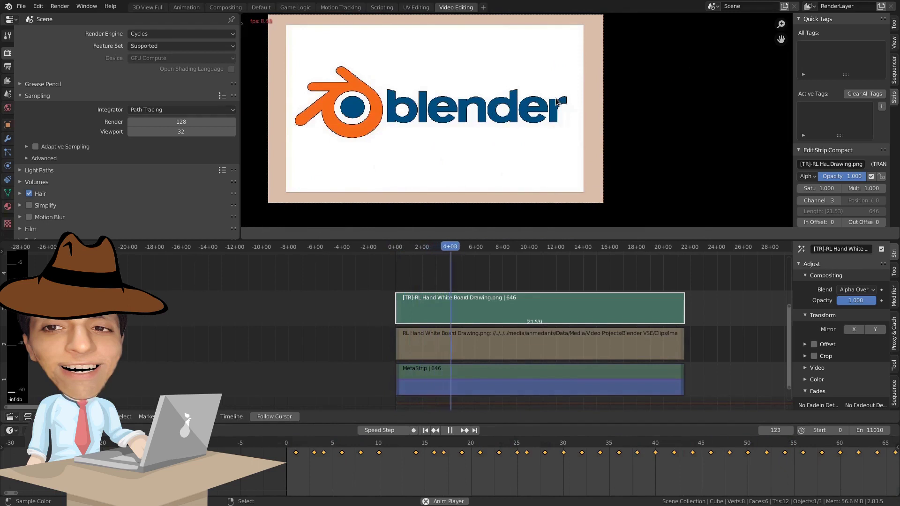
pyautogui.press('space')
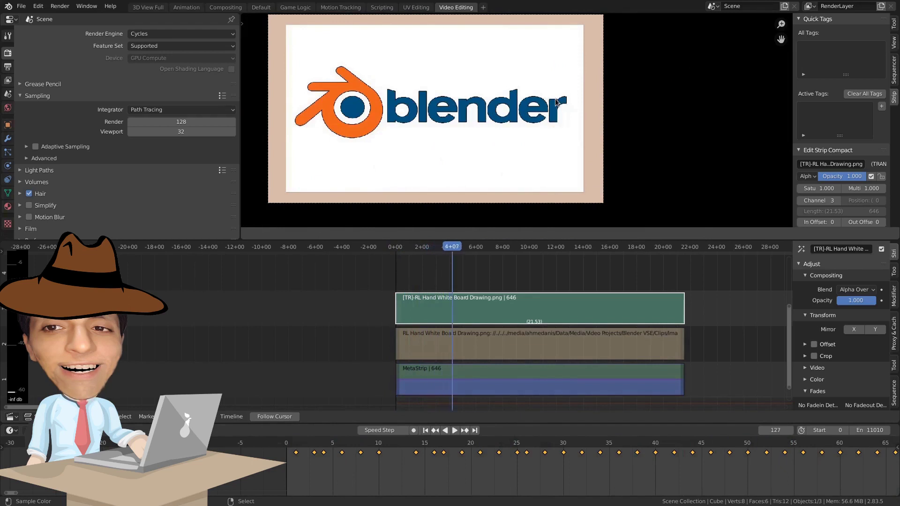
pyautogui.click(8, 67)
pyautogui.hotkey('ctrl', 'F12')
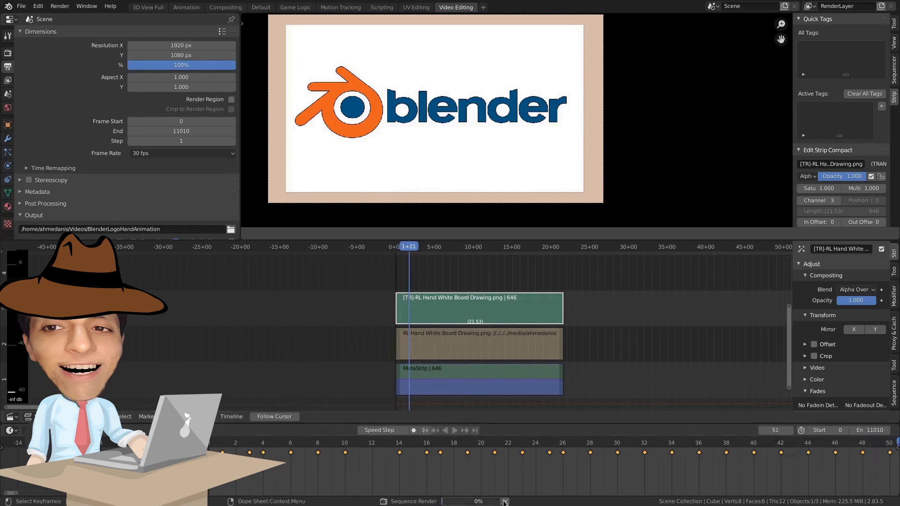
pyautogui.press('Escape')
# Step: Set the scene's end frame to 629 near the strips' end, and check the audio codec in the output encoding settings
pyautogui.moveTo(421, 245); pyautogui.dragTo(554, 306)
pyautogui.hotkey('ctrl', 'End')
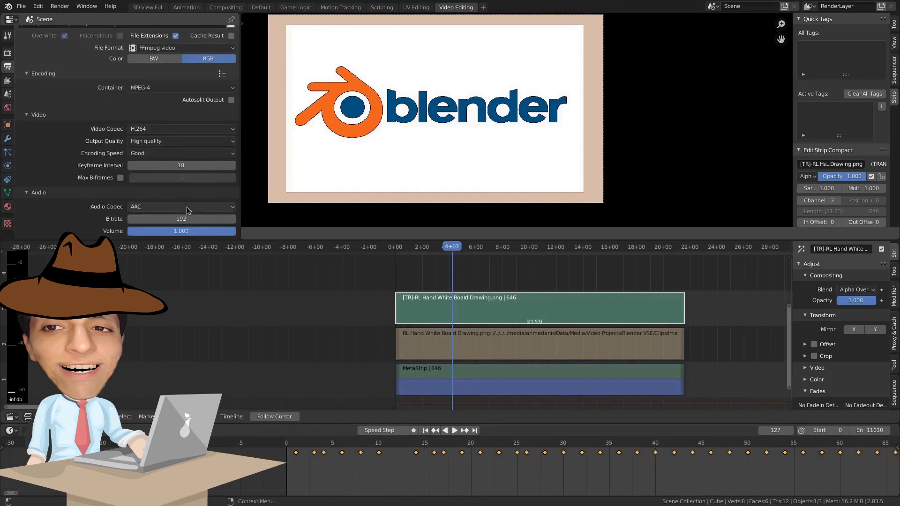
pyautogui.click(187, 207)
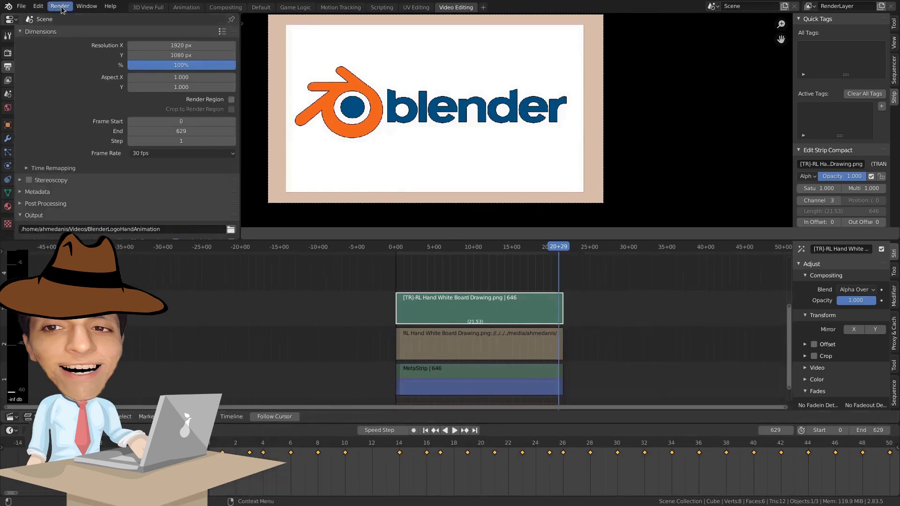
# Step: Render the animation, and play BlenderLogo -Hand animation.mp4 from the file manager's Happy2020 Youtube folder
pyautogui.click(60, 5)
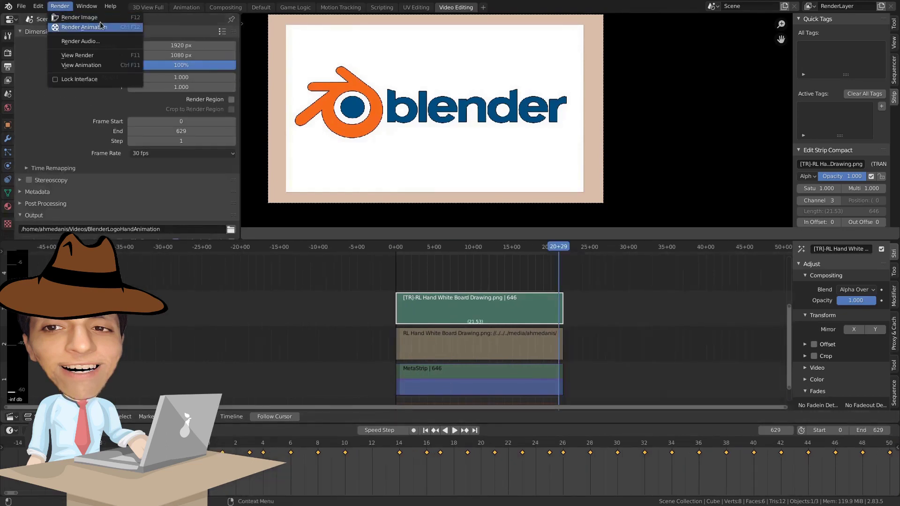
pyautogui.click(100, 27)
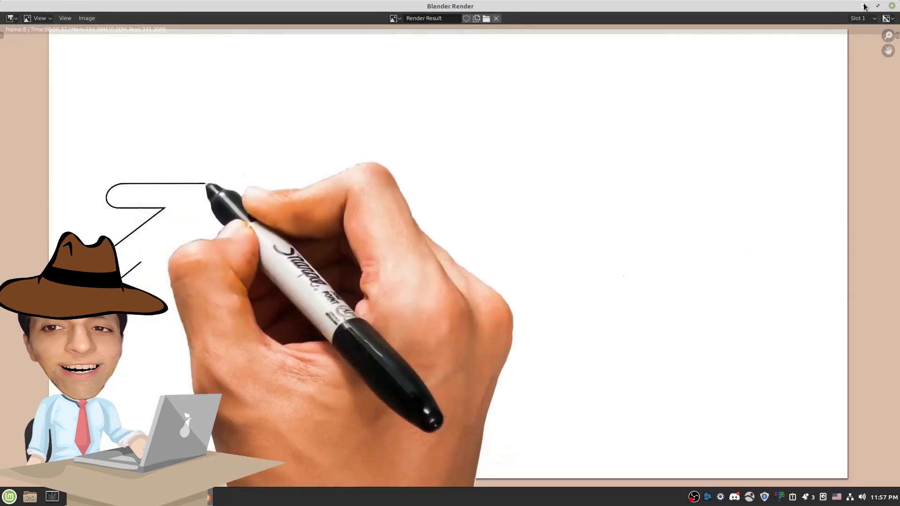
pyautogui.click(865, 6)
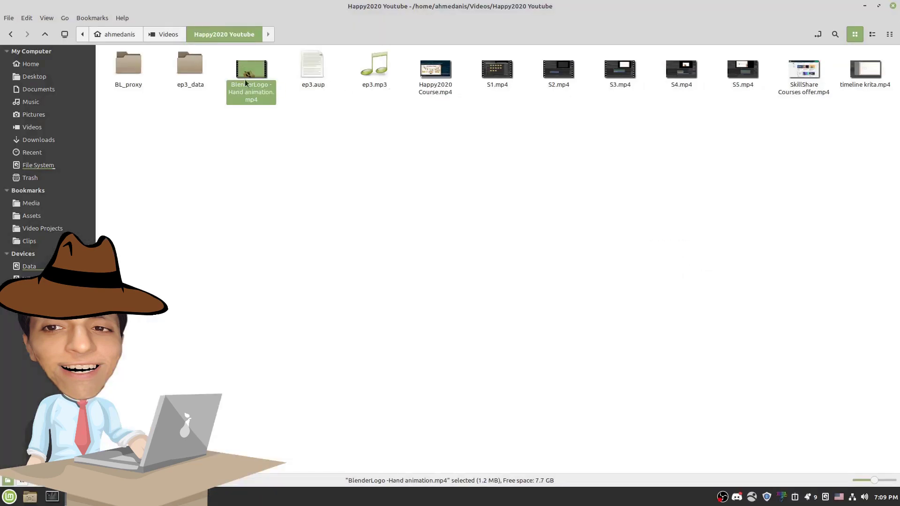
pyautogui.doubleClick(251, 71)
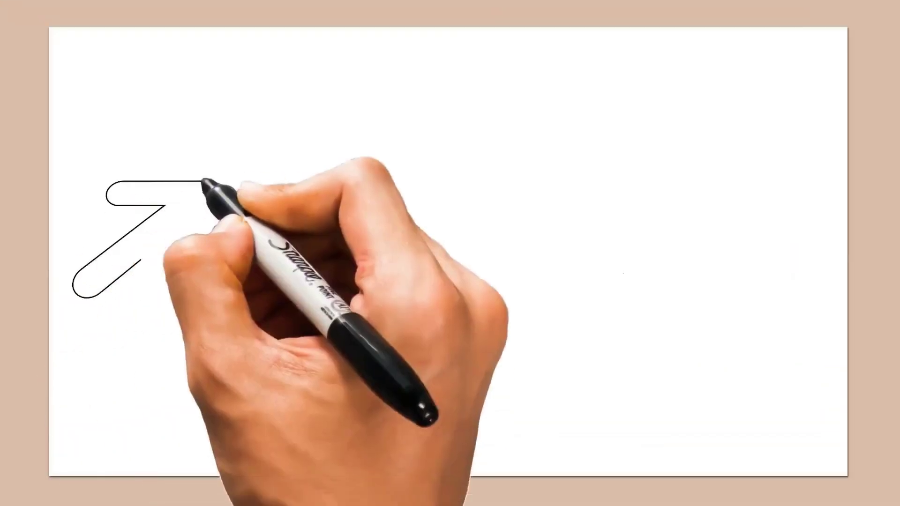